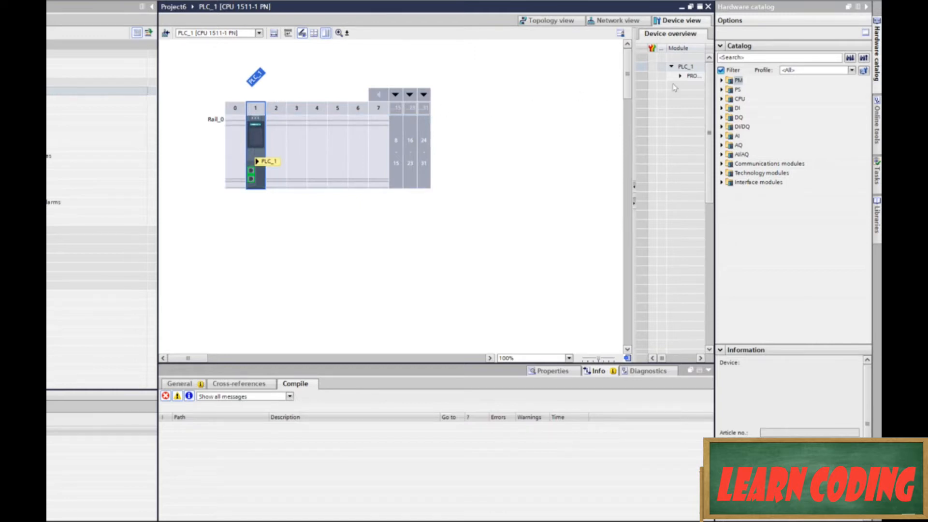
left_click(338, 145)
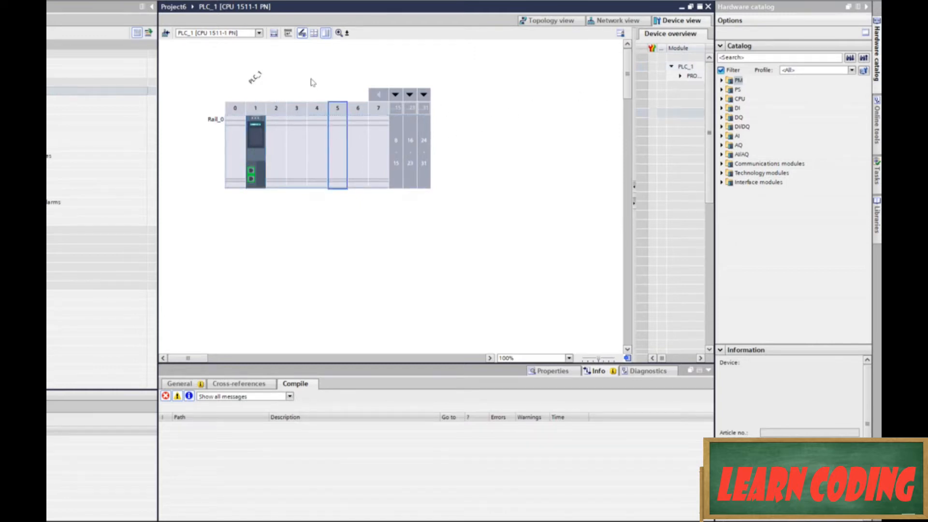
left_click(301, 134)
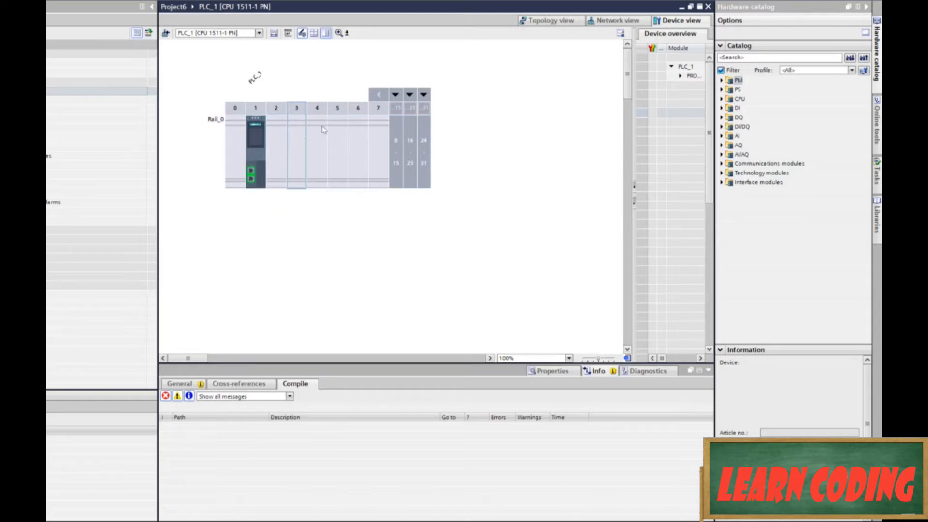
left_click(378, 138)
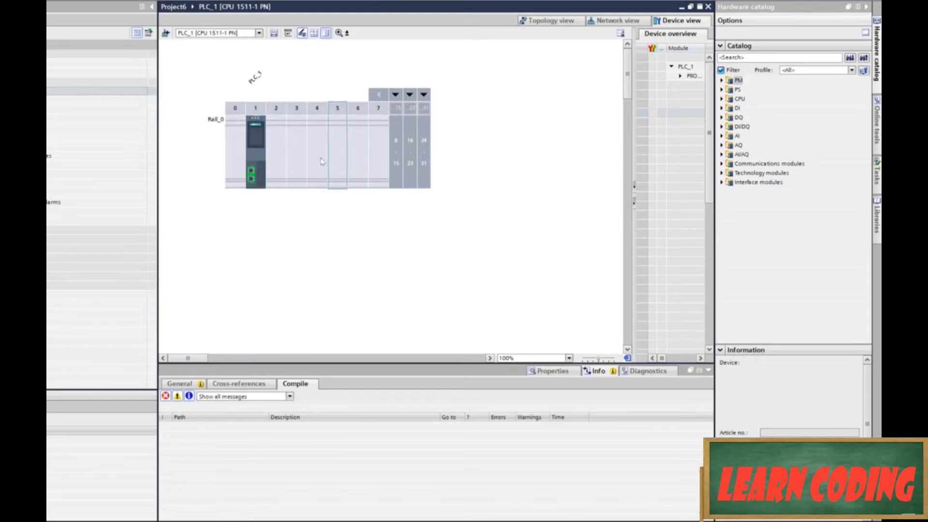
left_click(257, 139)
left_click(324, 140)
left_click(291, 139)
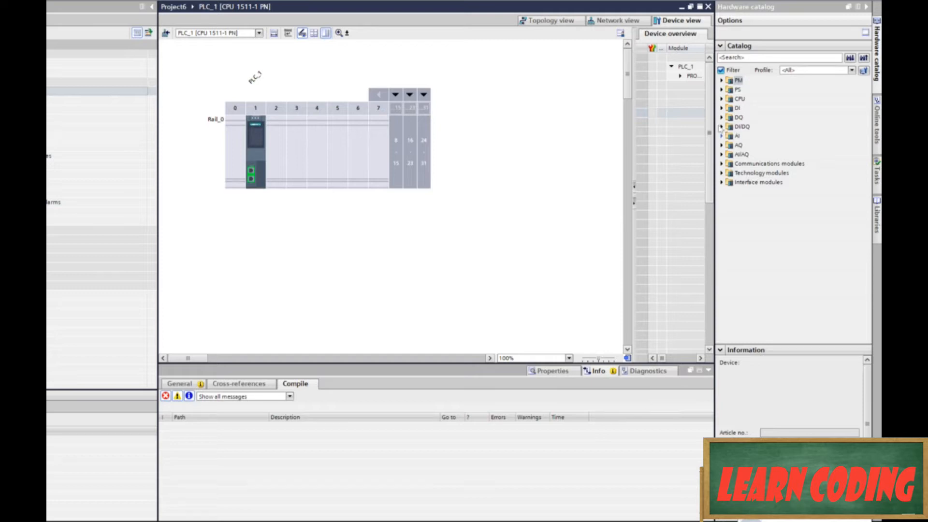
Insert the AI/AQ 4xU/I/RTD/TC / 2xU/I ST module 6ES7 534-7QE00-0AB0 into slot 2 of the PLC_1 rack
left_click(737, 108)
left_click(738, 126)
left_click(738, 118)
left_click(738, 145)
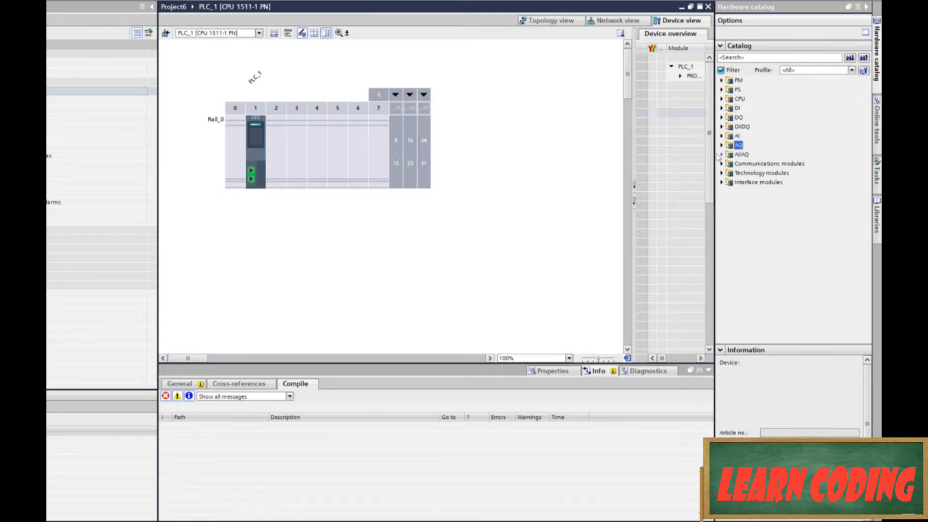
left_click(722, 154)
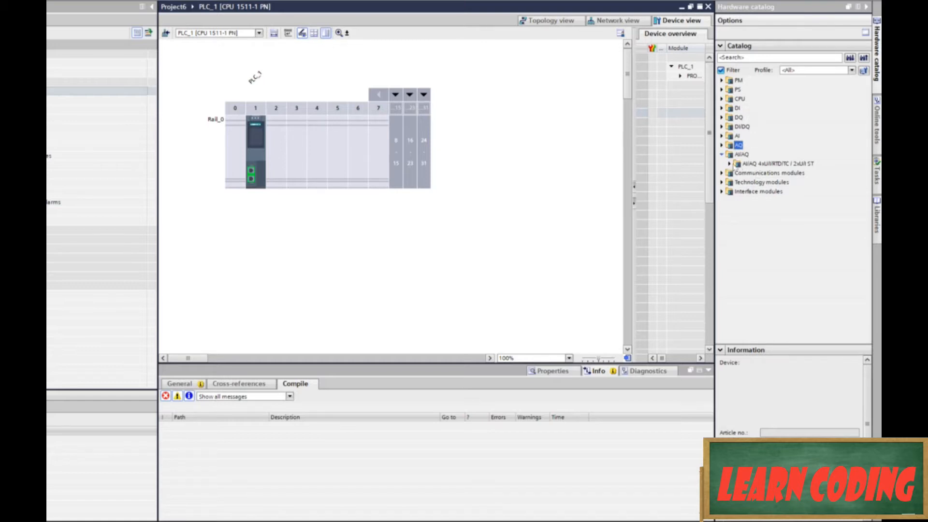
left_click(729, 164)
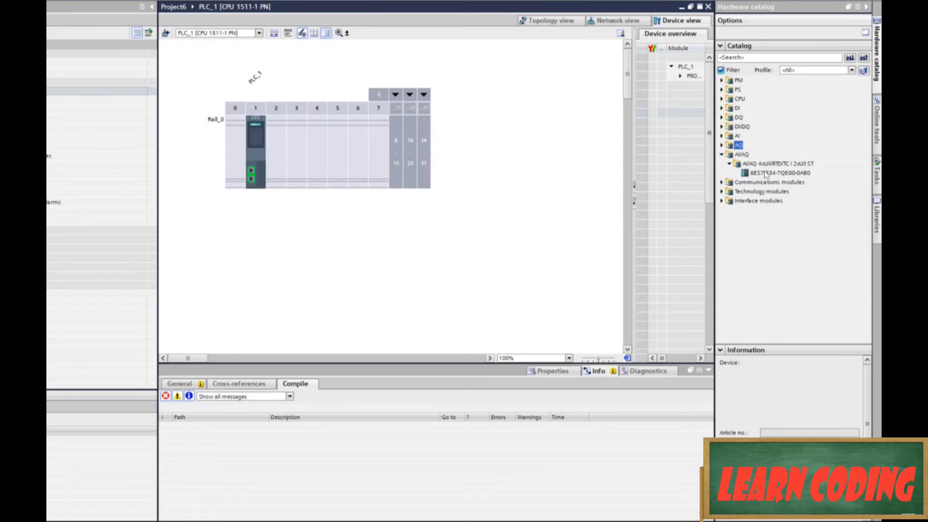
left_click_drag(765, 174, 277, 162)
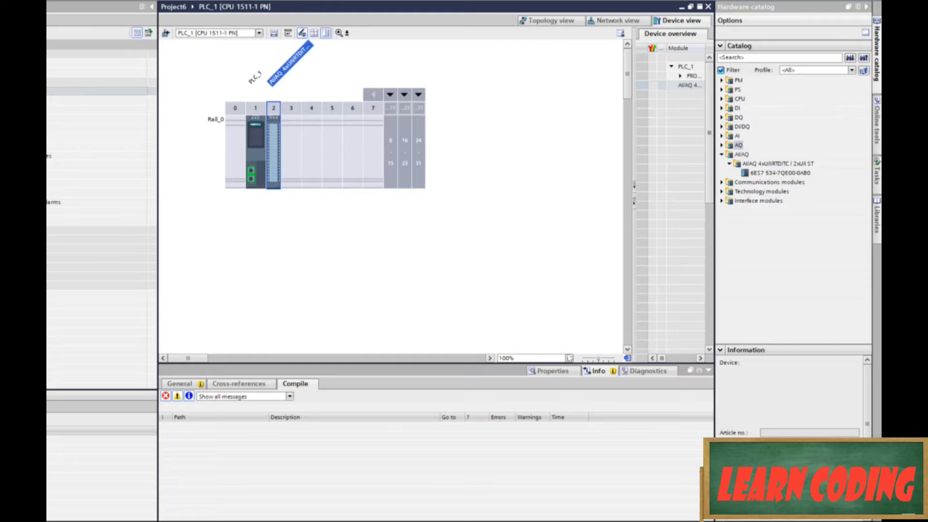
Open the settings of input Channel 0 in the new analog module's properties and enlarge the properties area
left_click(565, 371)
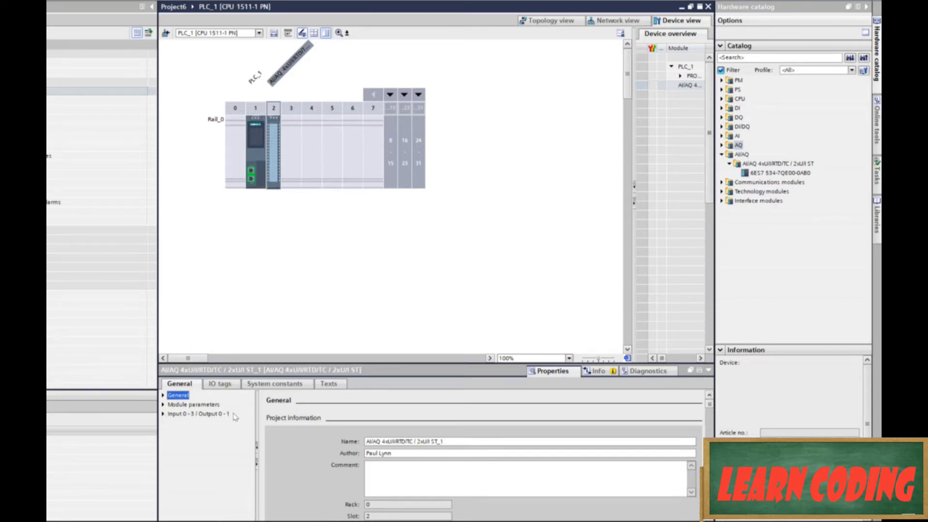
left_click(163, 414)
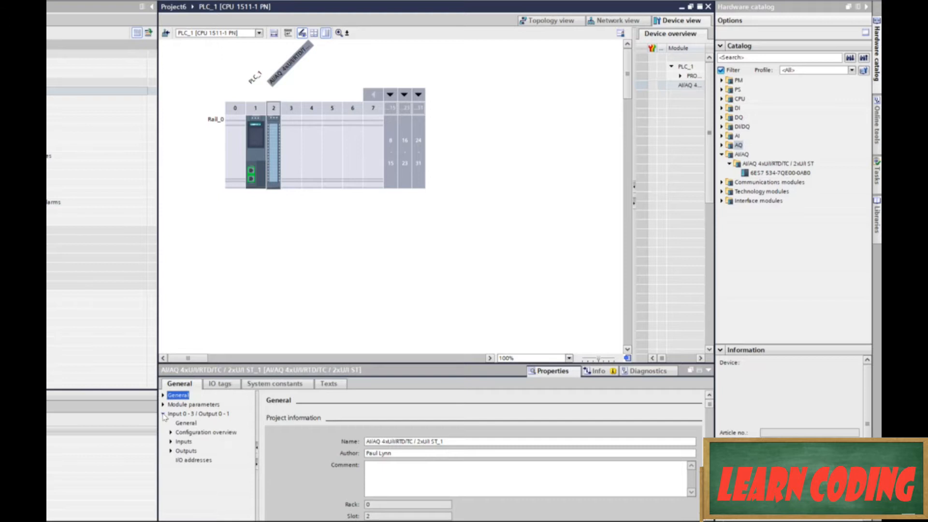
left_click(171, 442)
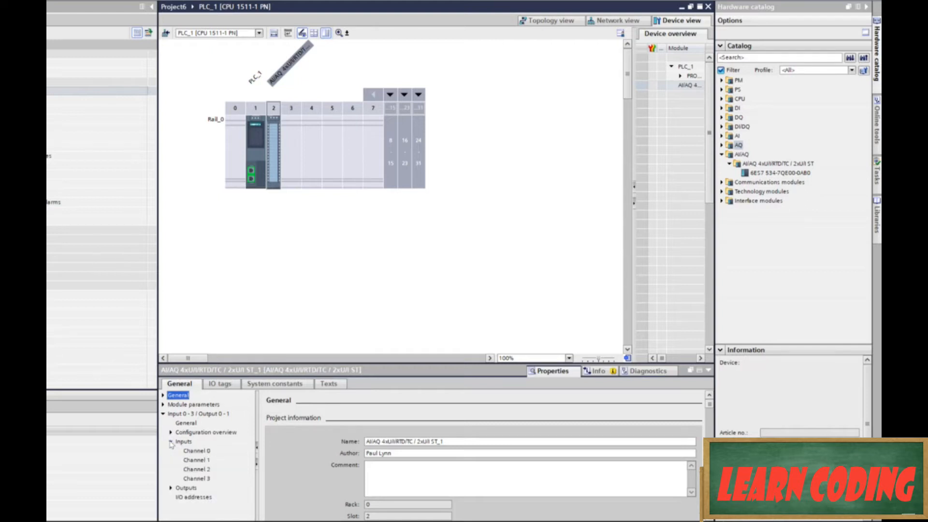
left_click(198, 451)
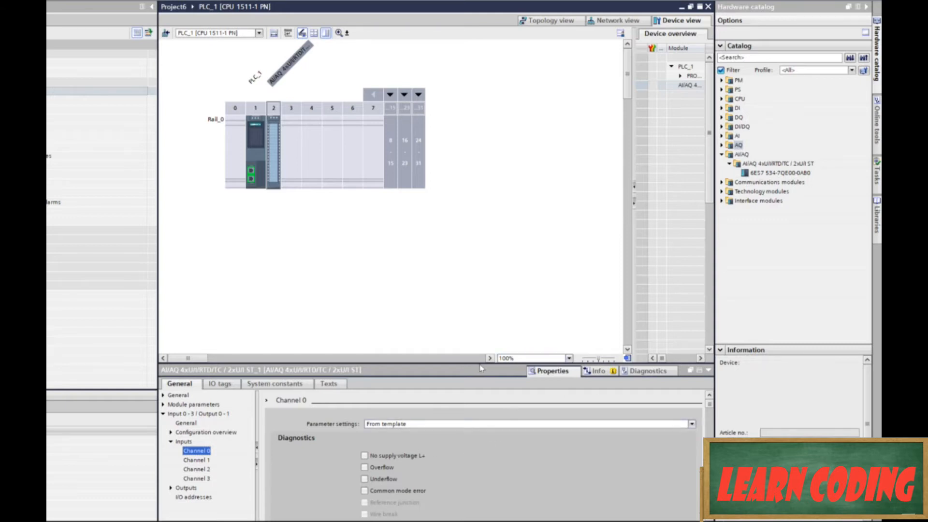
left_click_drag(480, 362, 462, 58)
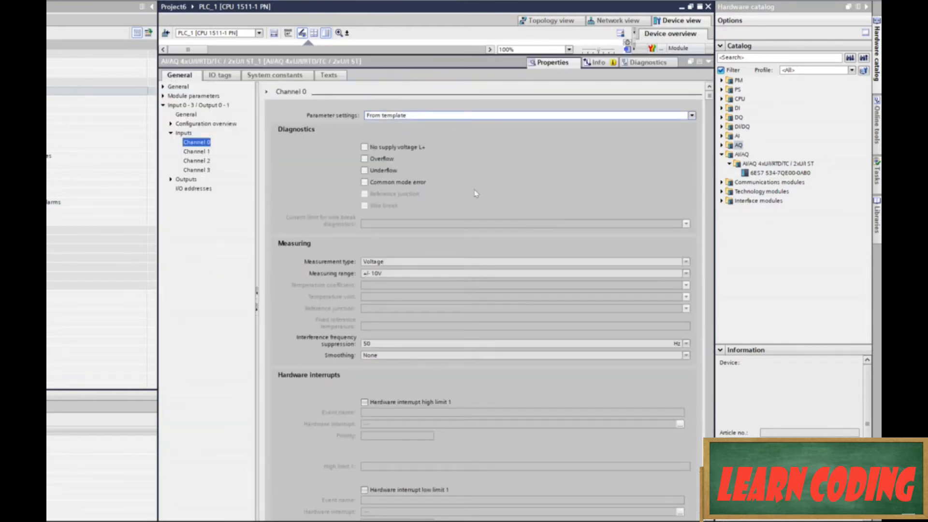
Examine Channel 0's diagnostics, measuring and hardware interrupt settings, including the available parameter setting options
scroll(473, 198, "down", 5)
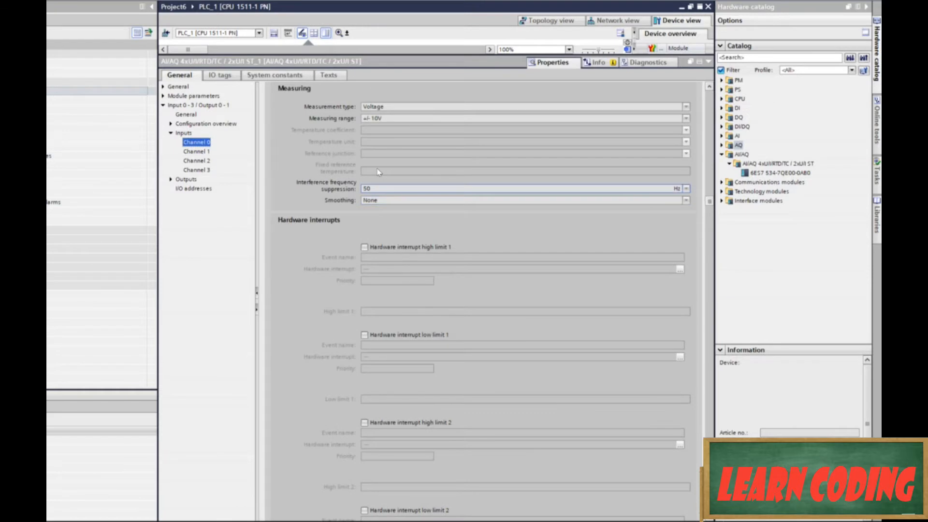
scroll(317, 112, "up", 2)
scroll(330, 119, "up", 3)
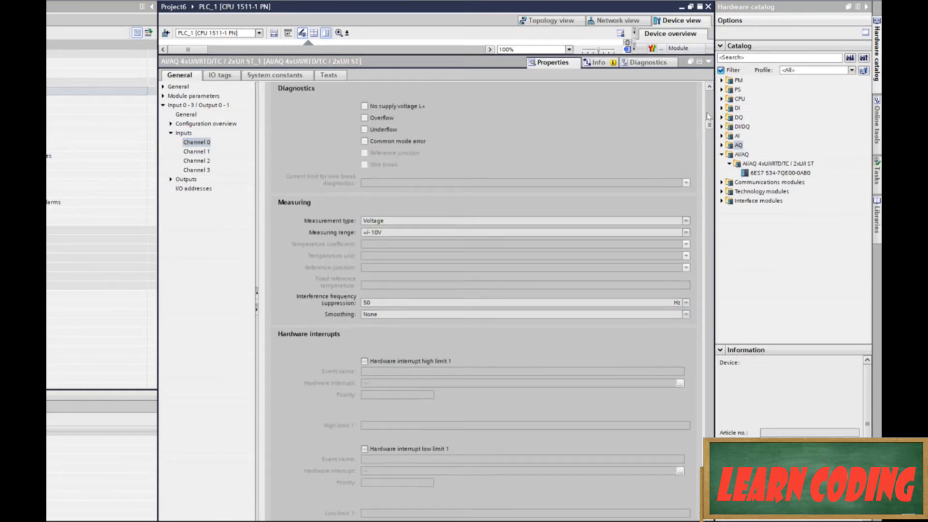
left_click_drag(710, 124, 709, 100)
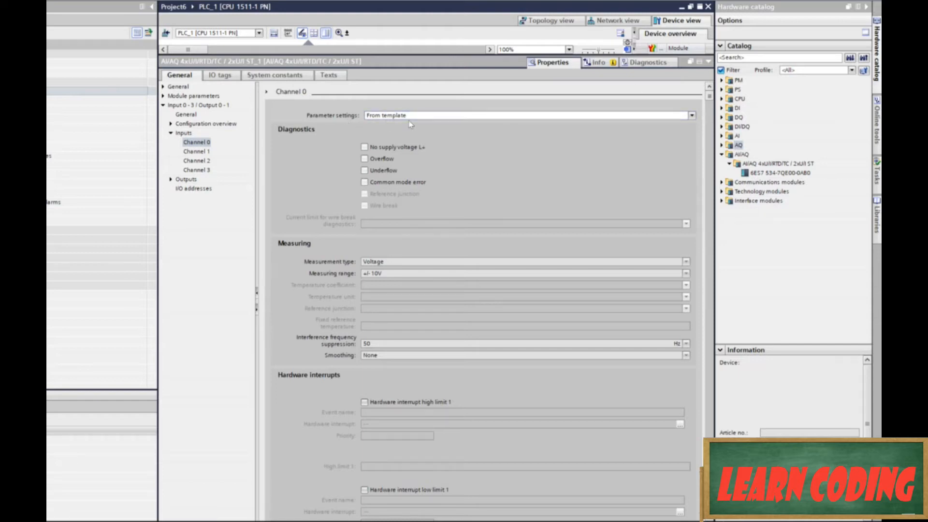
left_click(645, 115)
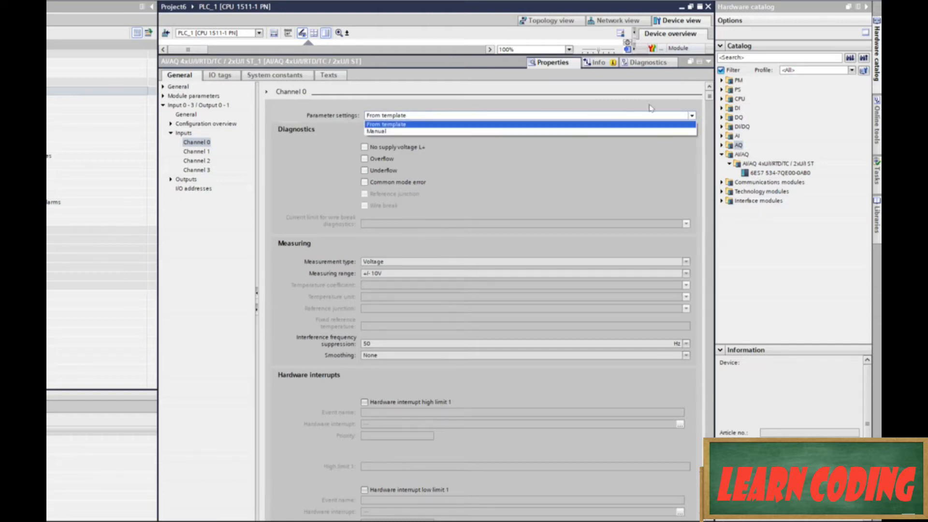
left_click(582, 173)
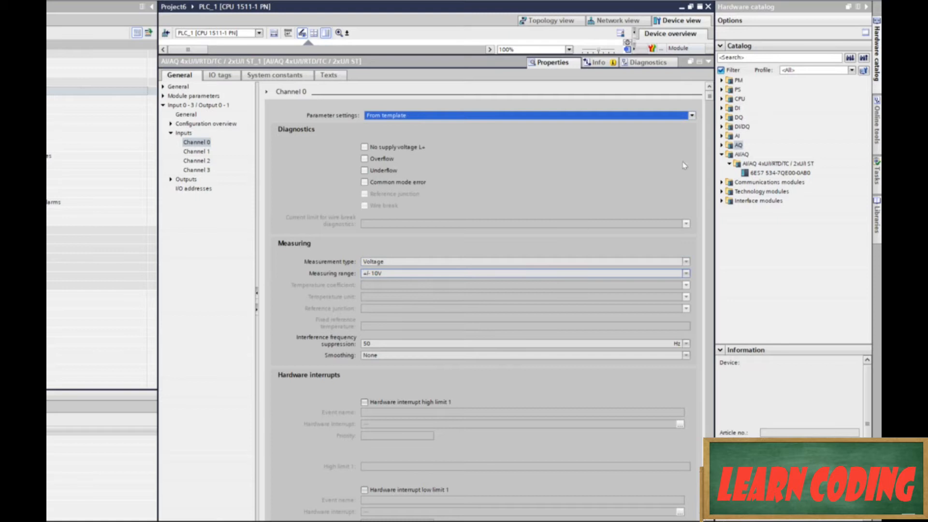
left_click_drag(710, 102, 687, 315)
scroll(523, 177, "up", 10)
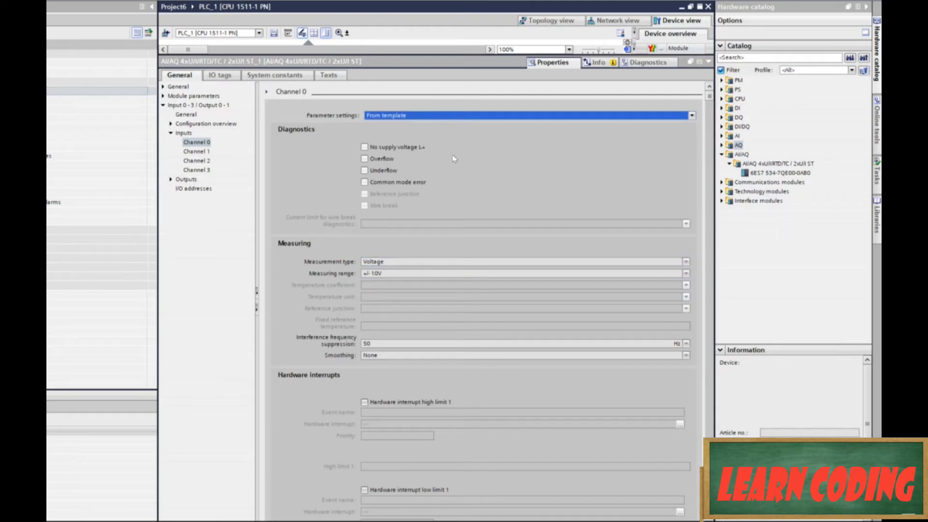
Set Channel 0's parameter settings to Manual and its measurement type to Deactivated
left_click(440, 119)
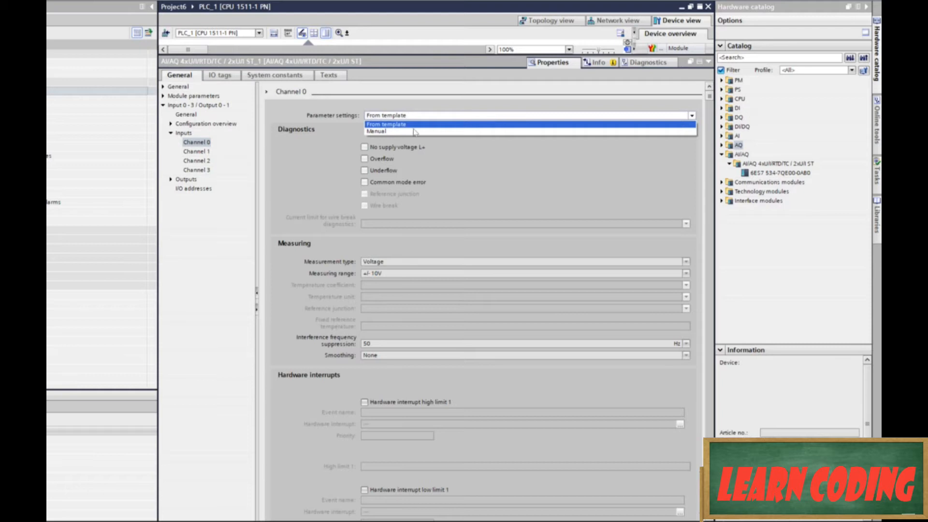
left_click(406, 132)
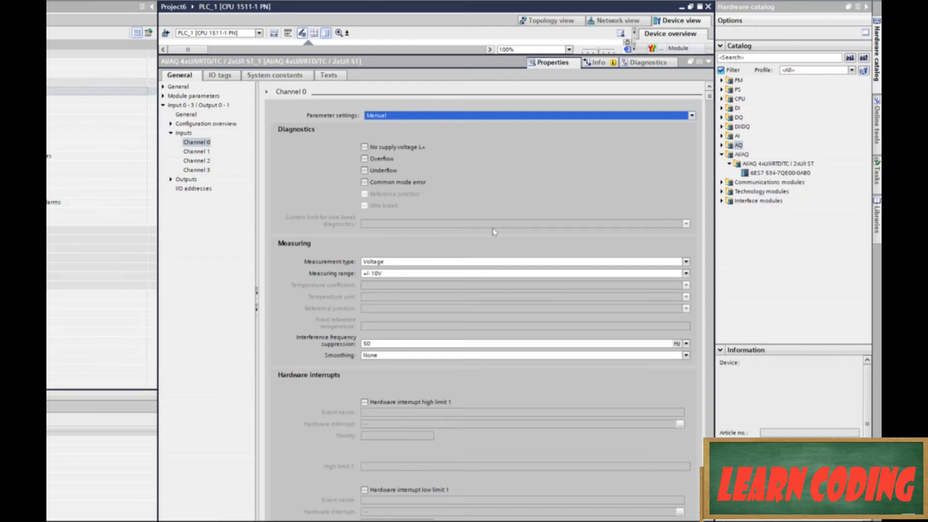
left_click(687, 262)
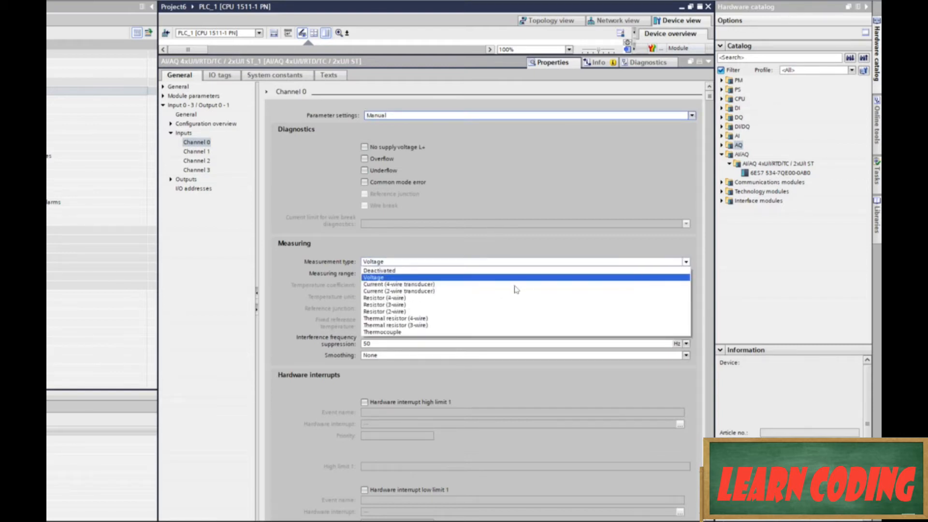
left_click(382, 271)
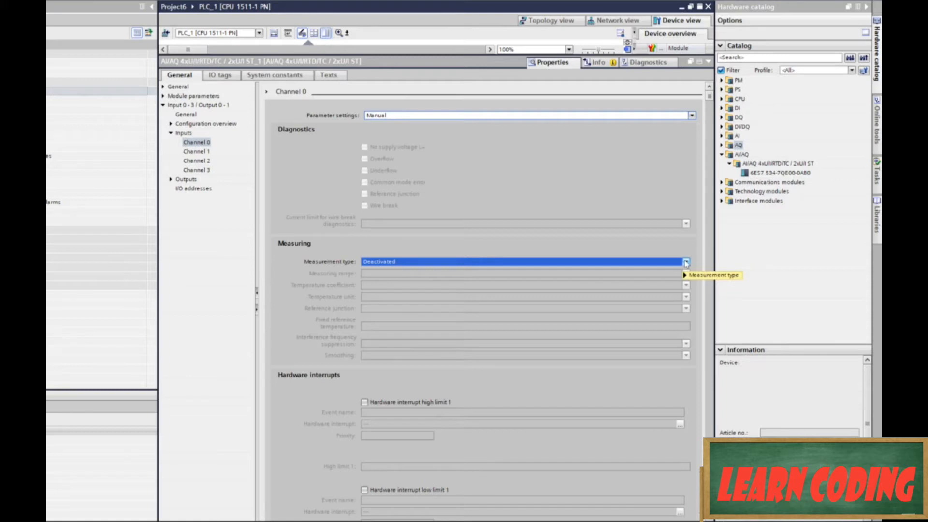
Set Channel 0's measurement type to Voltage with a measuring range of +/- 10V
mouse_move(686, 263)
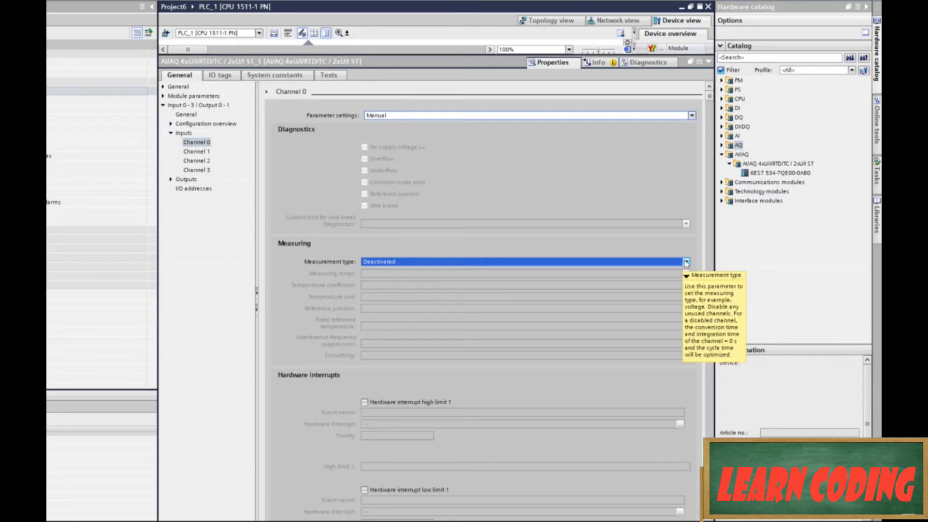
left_click(686, 263)
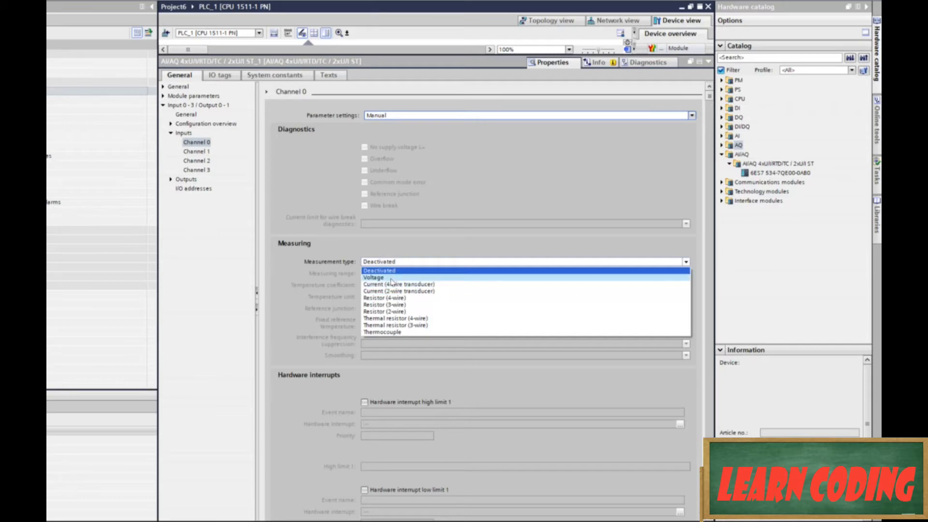
left_click(391, 278)
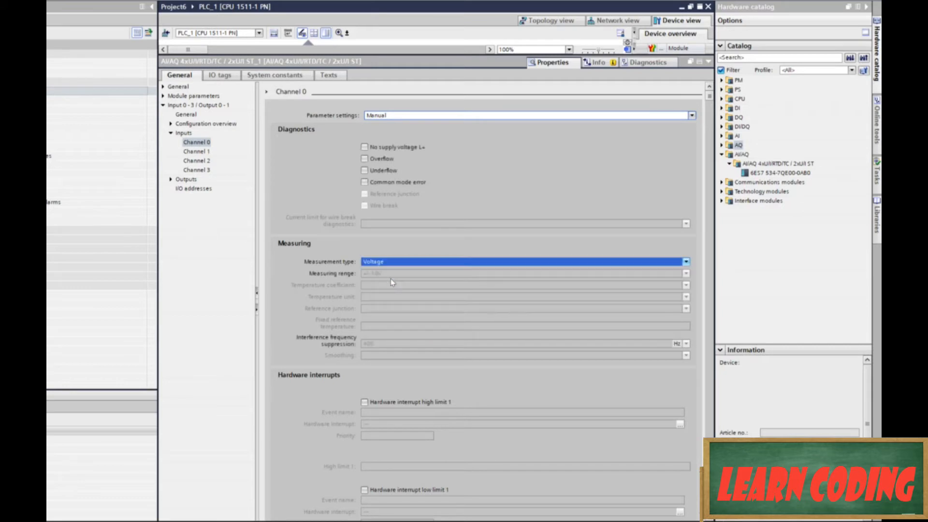
left_click(686, 273)
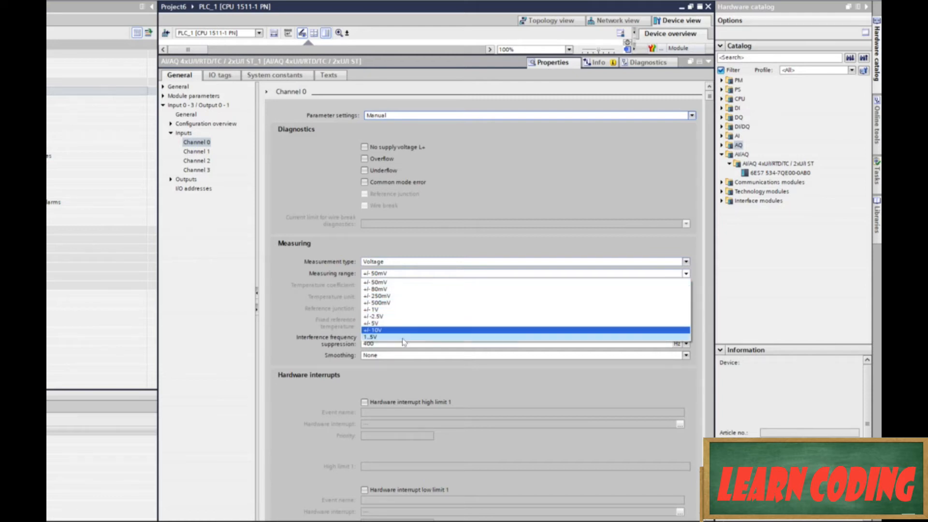
left_click(544, 234)
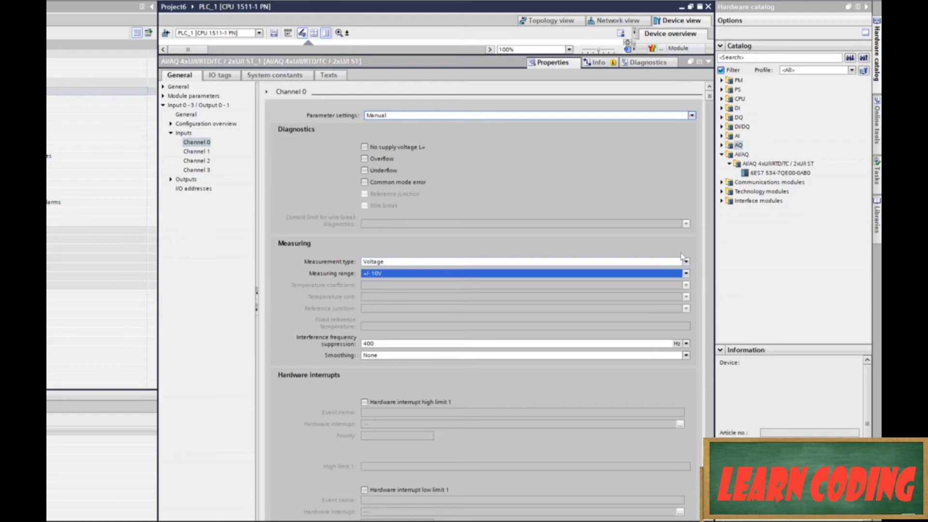
Set Channel 0's measurement type to Current (2-wire transducer) with a measuring range of 4..20mA
left_click(685, 261)
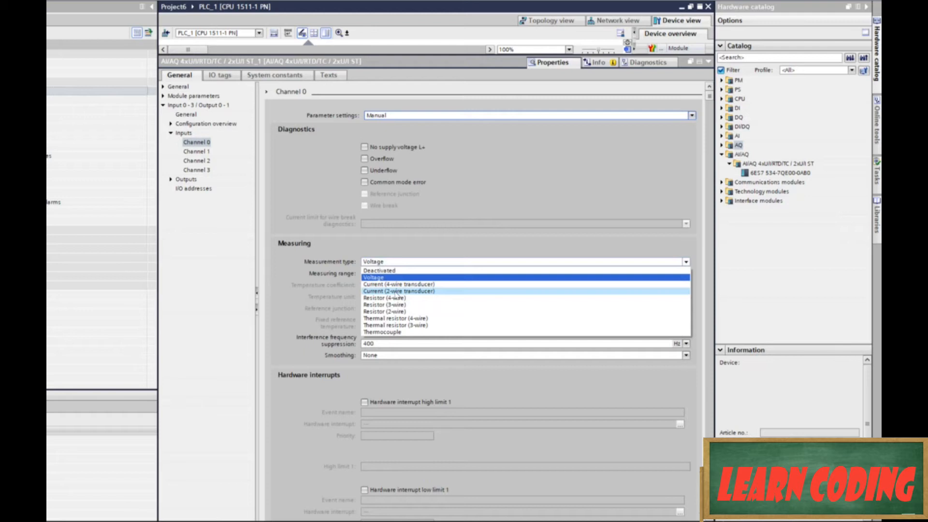
left_click(396, 292)
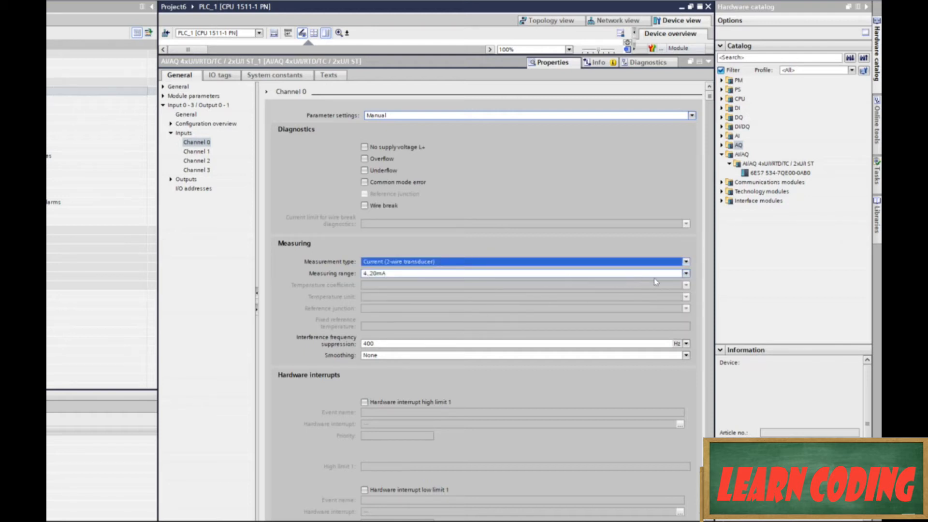
left_click(685, 274)
left_click(680, 282)
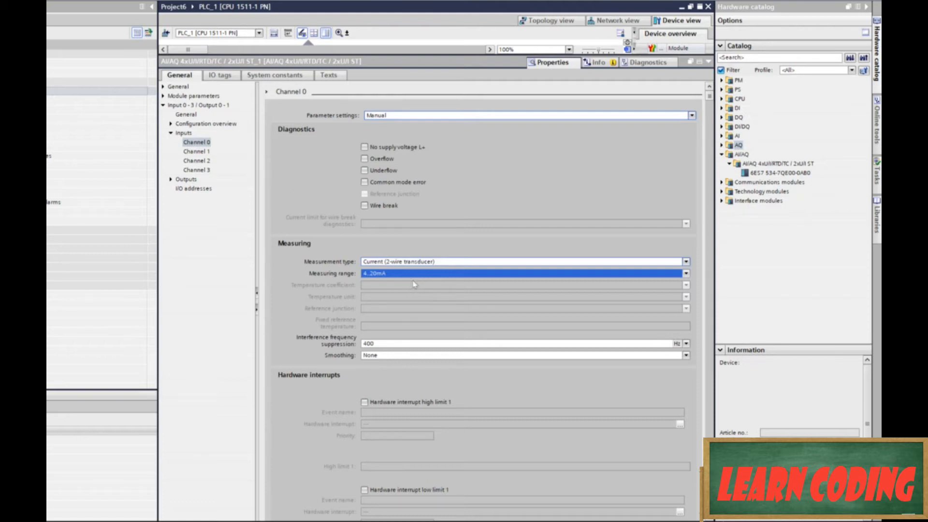
Set Channel 0's measurement type to Thermal resistor (3-wire) and review its measuring range options, keeping Pt 100 standard range
left_click(686, 262)
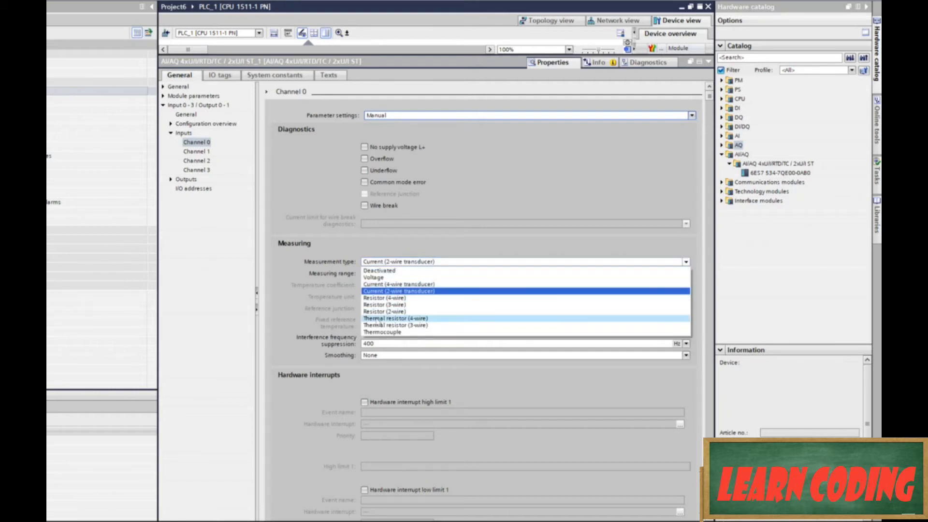
left_click(395, 325)
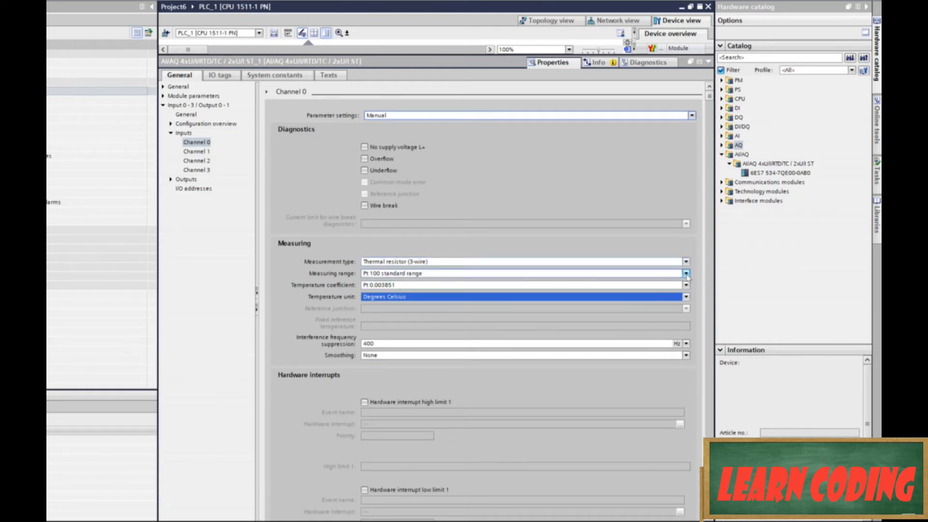
left_click(686, 274)
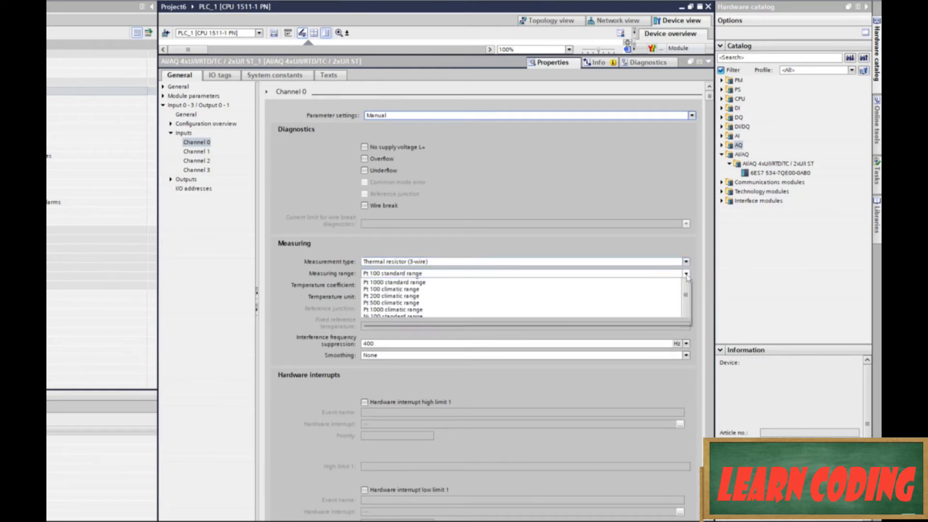
left_click(701, 304)
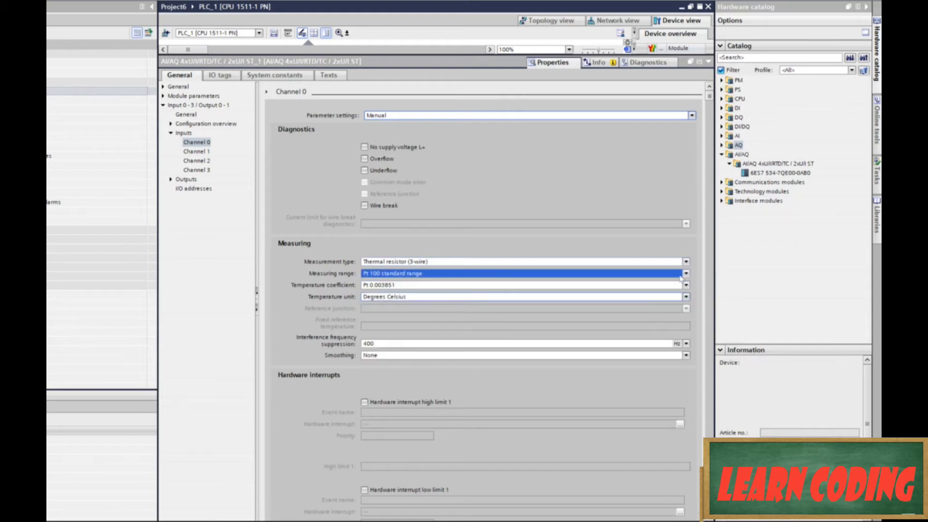
Set input Channel 0's measurement type to Current (2-wire transducer) with range 4..20mA, and view the module's I/O addresses
left_click(686, 262)
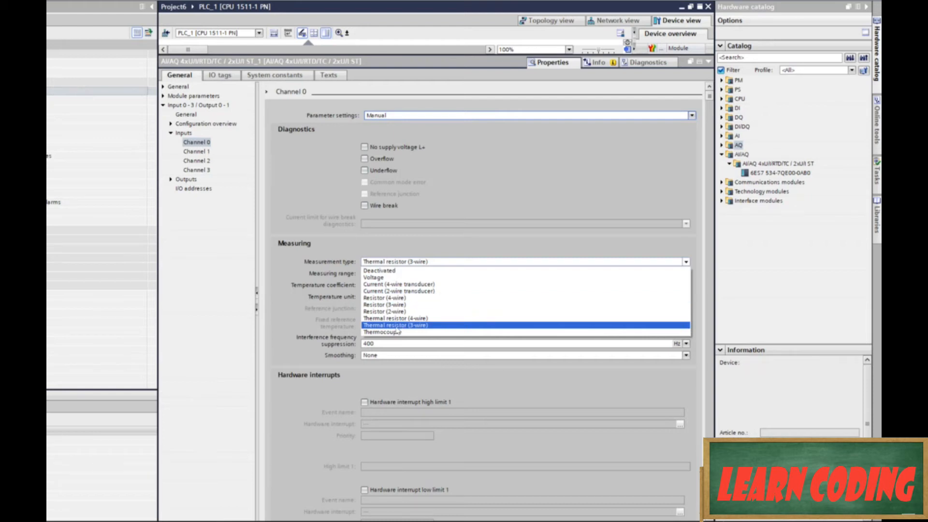
left_click(406, 291)
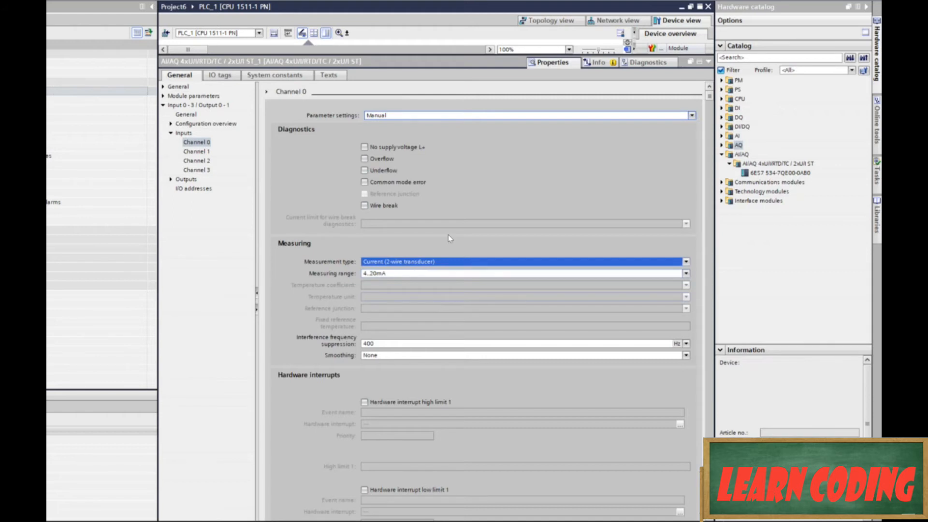
left_click(188, 192)
left_click(183, 189)
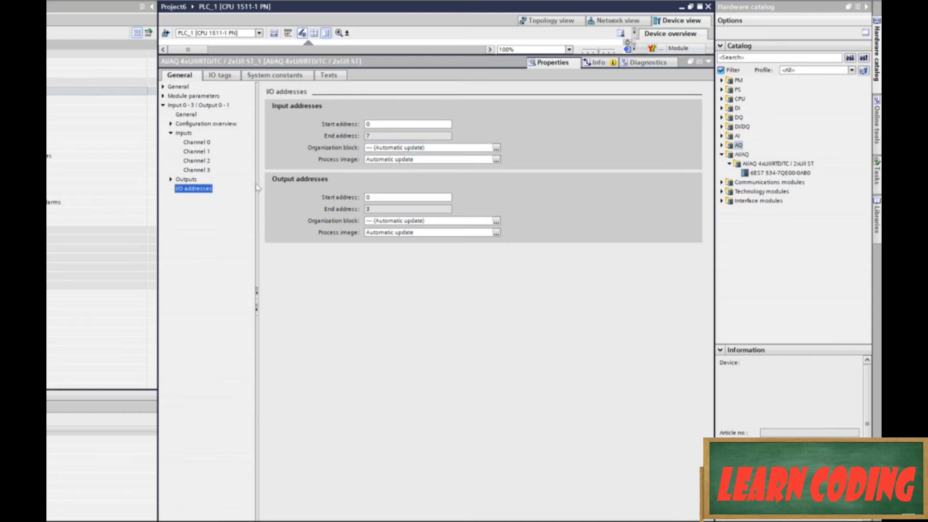
Expand the module's outputs and change the parameter settings option of output Channel 0
left_click(171, 179)
left_click(197, 188)
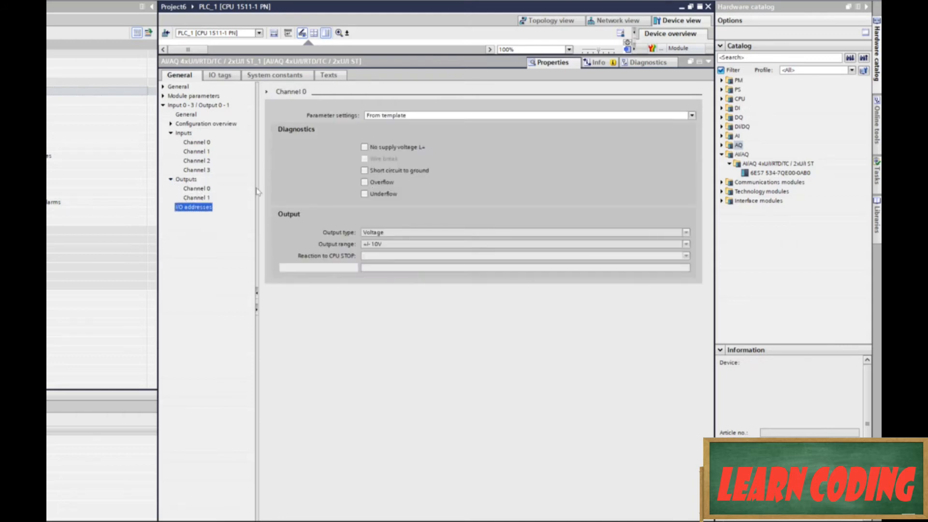
left_click(691, 115)
left_click(676, 132)
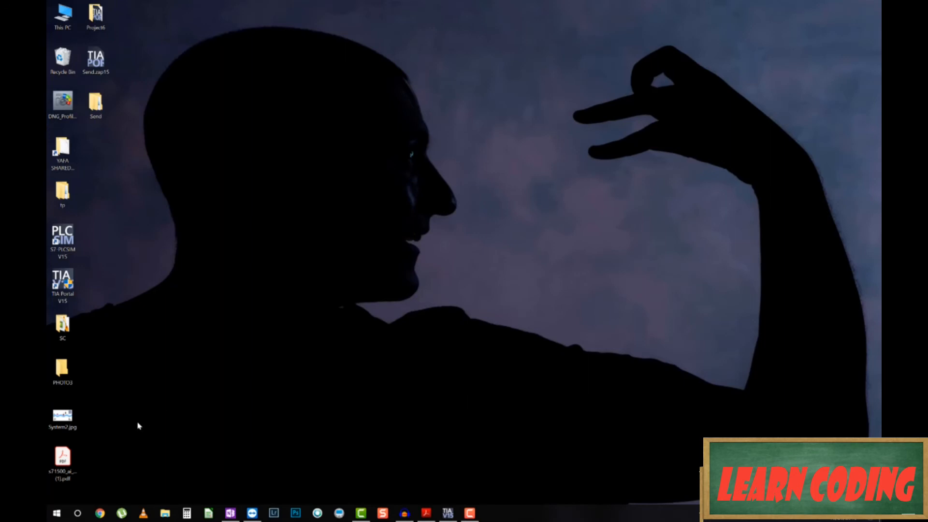
Move the s71500_ai_4xu manual PDF to the middle of the desktop and open it in Adobe Acrobat Reader
left_click(61, 464)
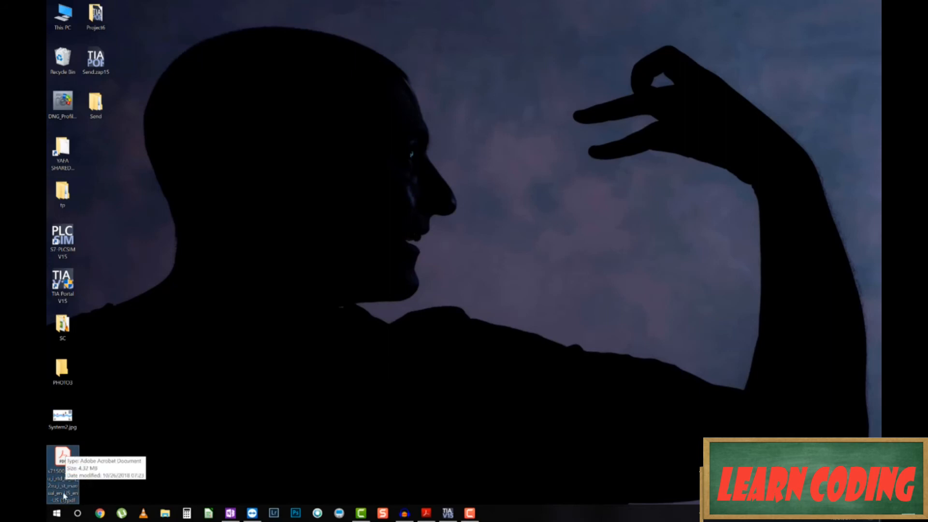
left_click_drag(197, 411, 395, 192)
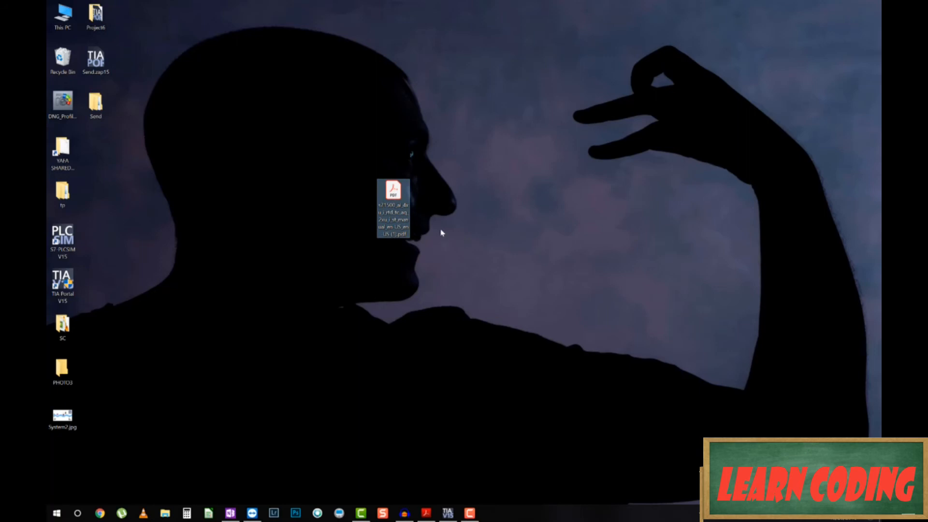
double_click(393, 189)
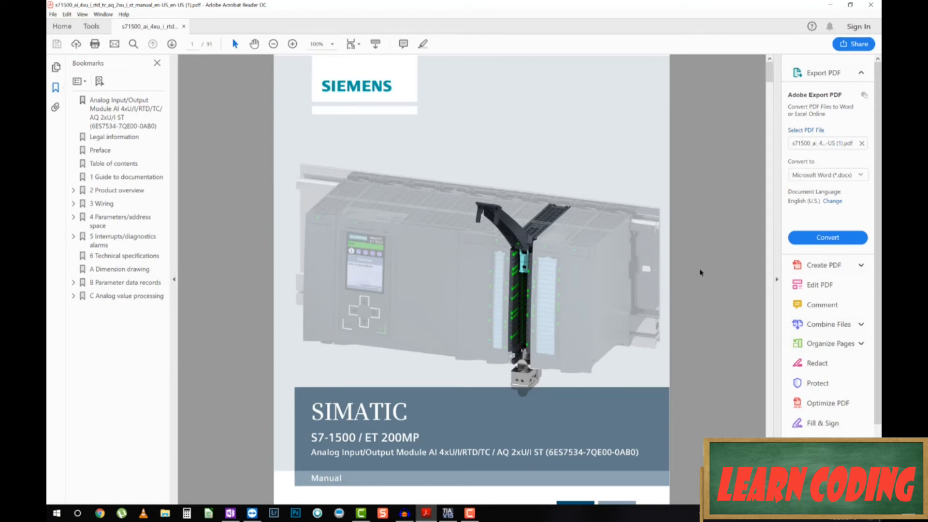
Go to appendix C, Analog value processing, and examine the bipolar and unipolar input range tables in section C.1
scroll(701, 272, "down", 10)
scroll(701, 272, "down", 1)
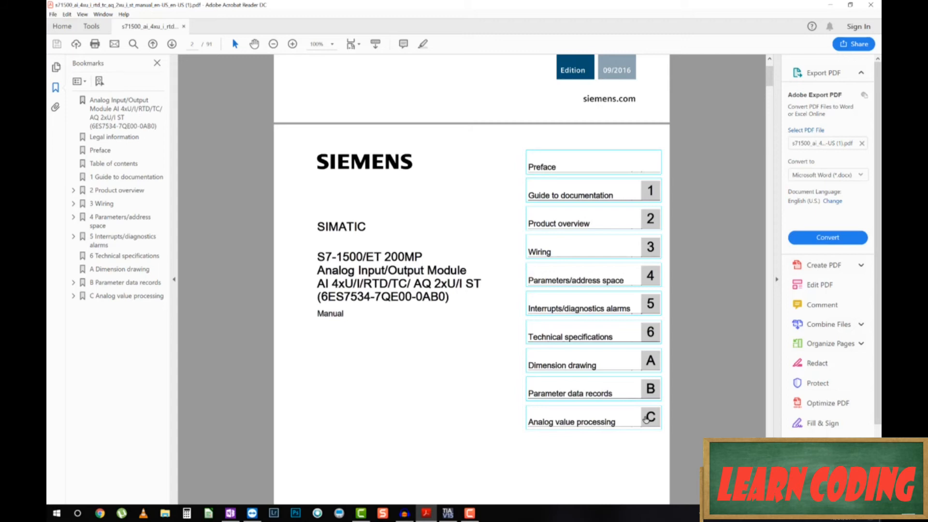
left_click(646, 419)
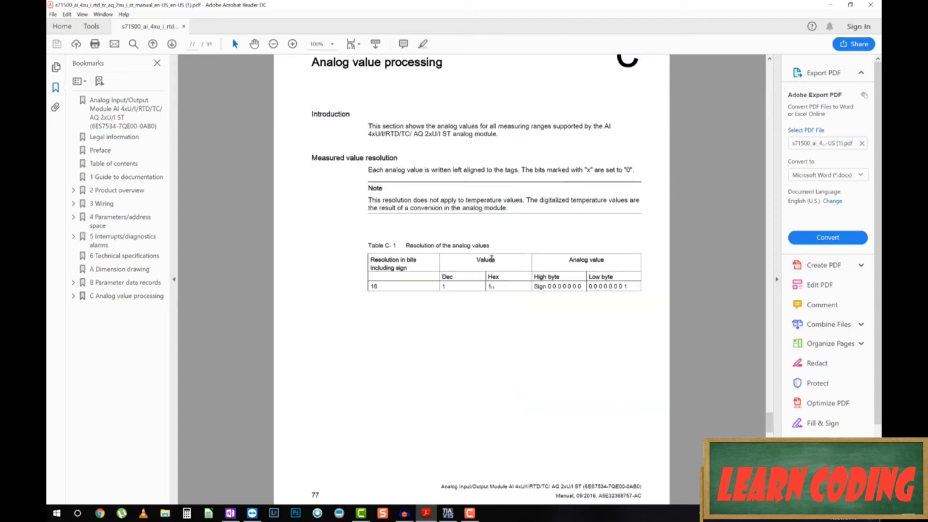
scroll(490, 261, "down", 10)
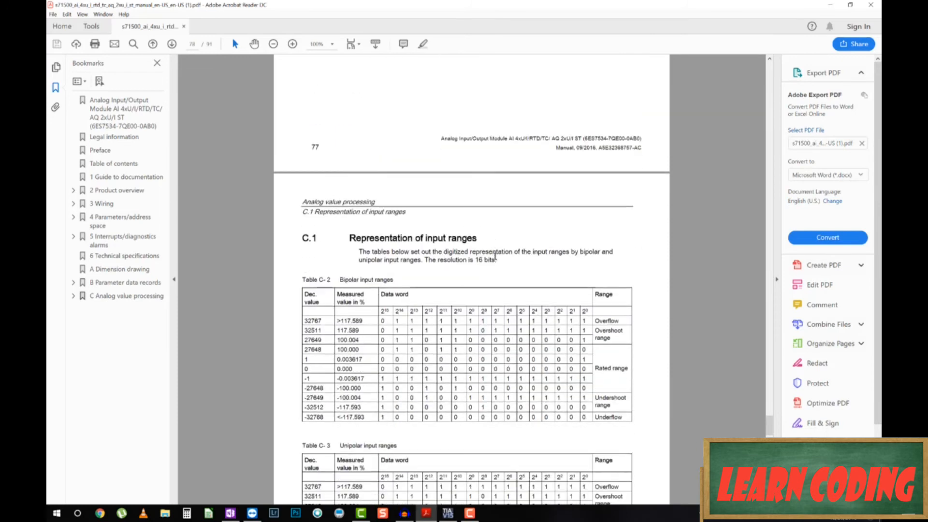
scroll(509, 220, "down", 5)
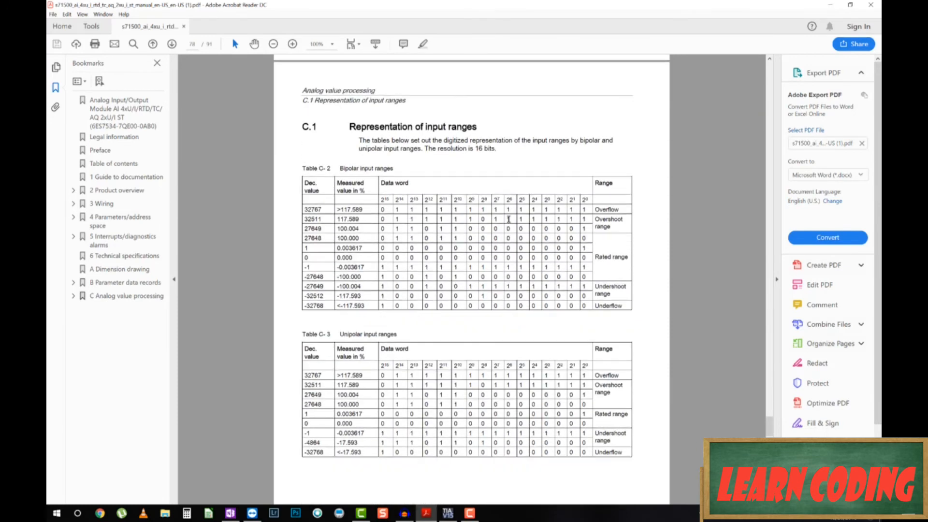
scroll(509, 220, "down", 1)
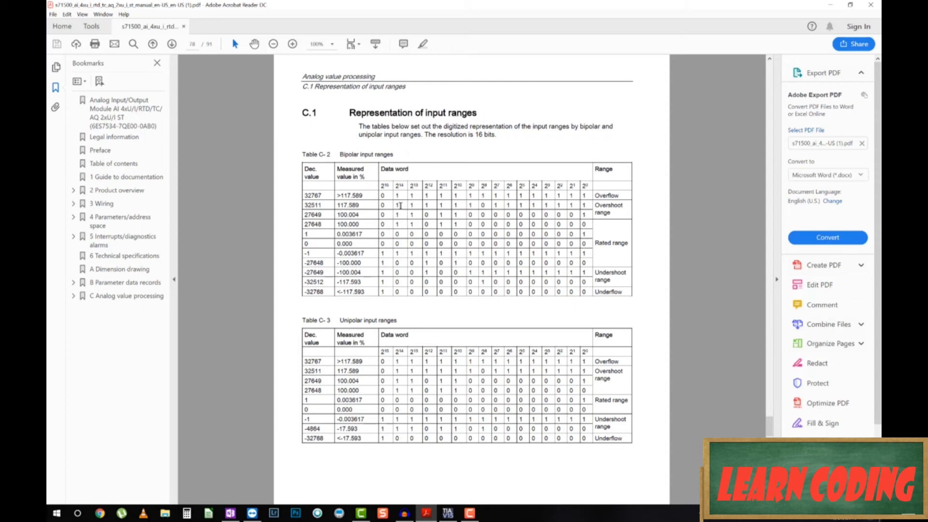
scroll(401, 205, "down", 1)
scroll(411, 244, "down", 2)
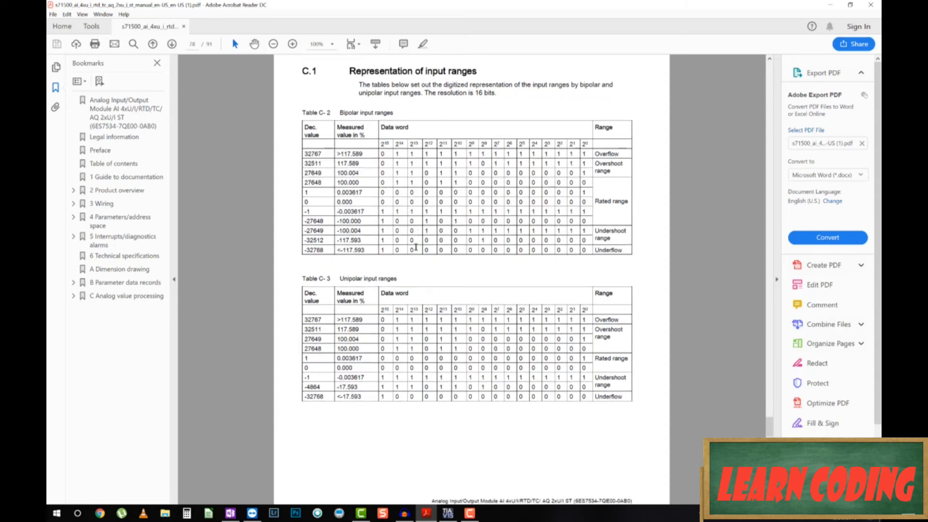
Examine the voltage and current measuring range tables in sections C.1.1 and C.1.2, through to Table C-8
scroll(415, 251, "down", 10)
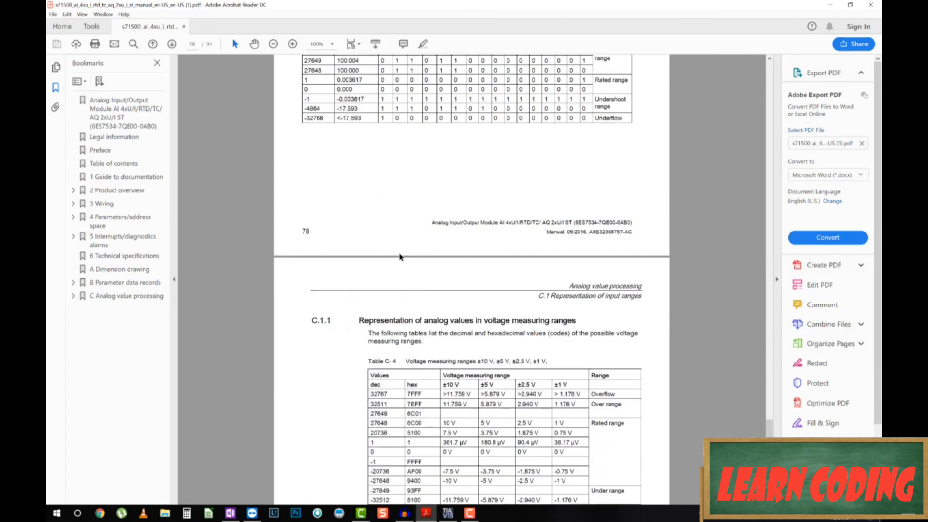
scroll(432, 248, "down", 2)
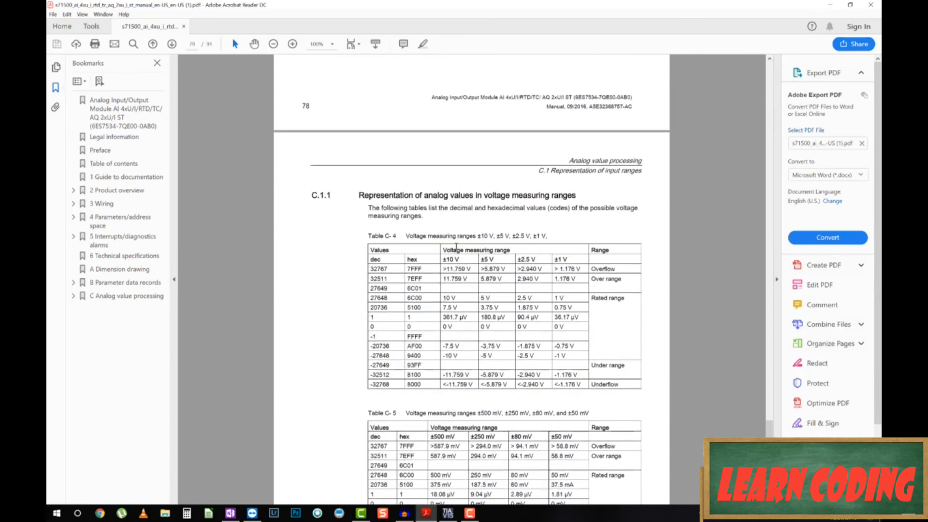
scroll(464, 236, "down", 1)
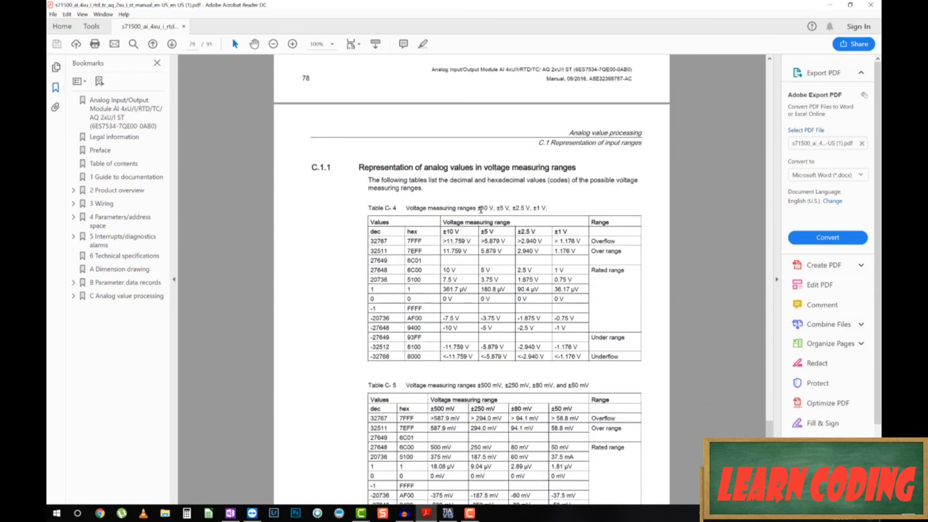
scroll(480, 89, "down", 3)
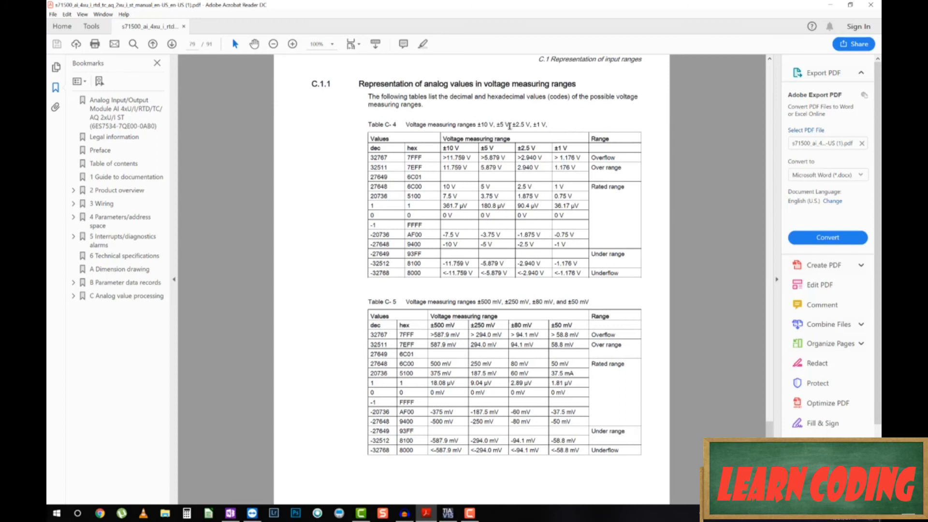
scroll(509, 126, "down", 10)
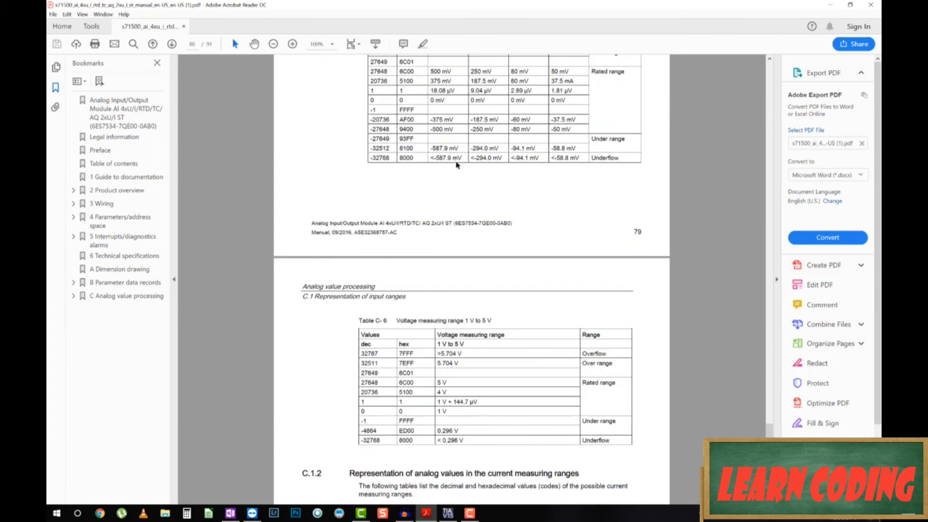
scroll(462, 170, "down", 4)
scroll(488, 213, "down", 4)
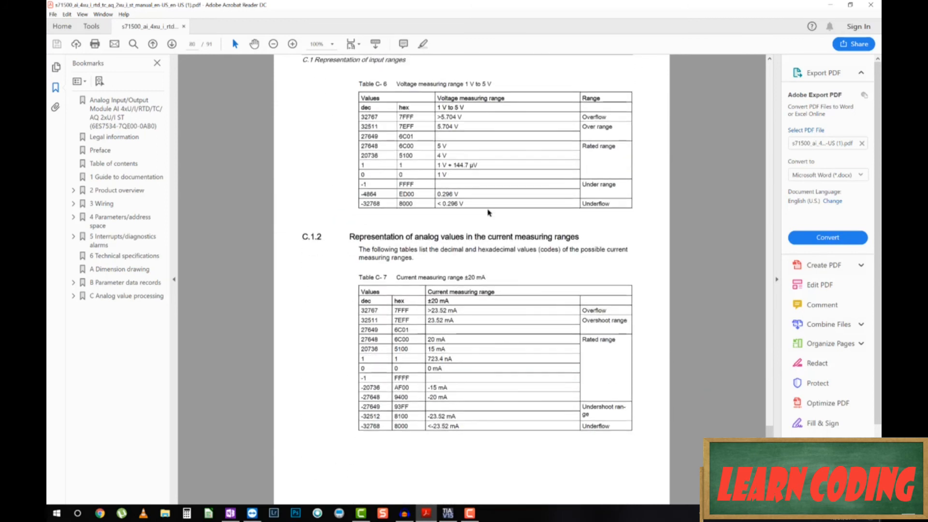
scroll(488, 213, "down", 2)
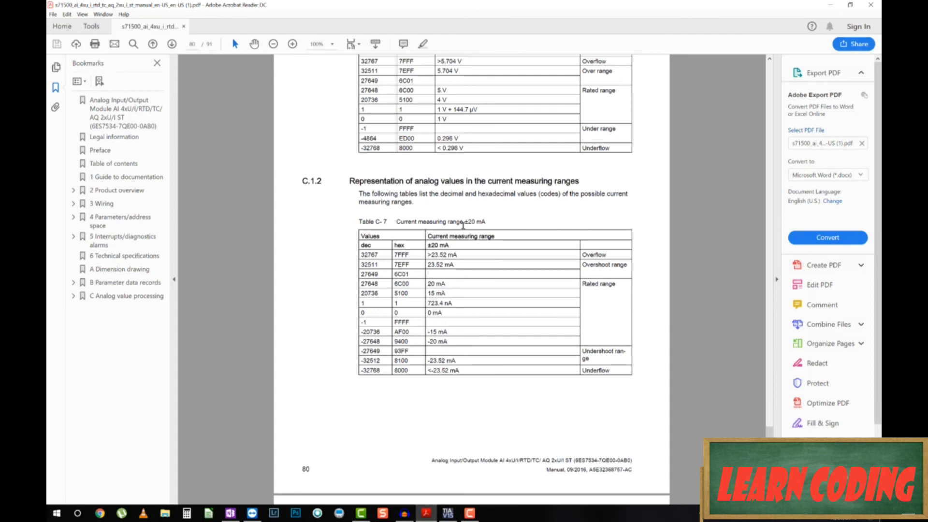
scroll(460, 241, "down", 10)
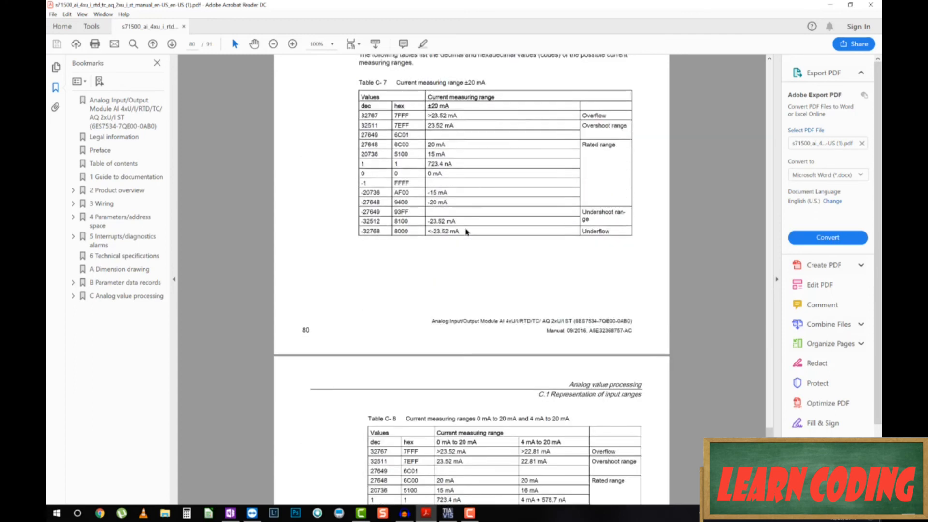
scroll(446, 262, "down", 2)
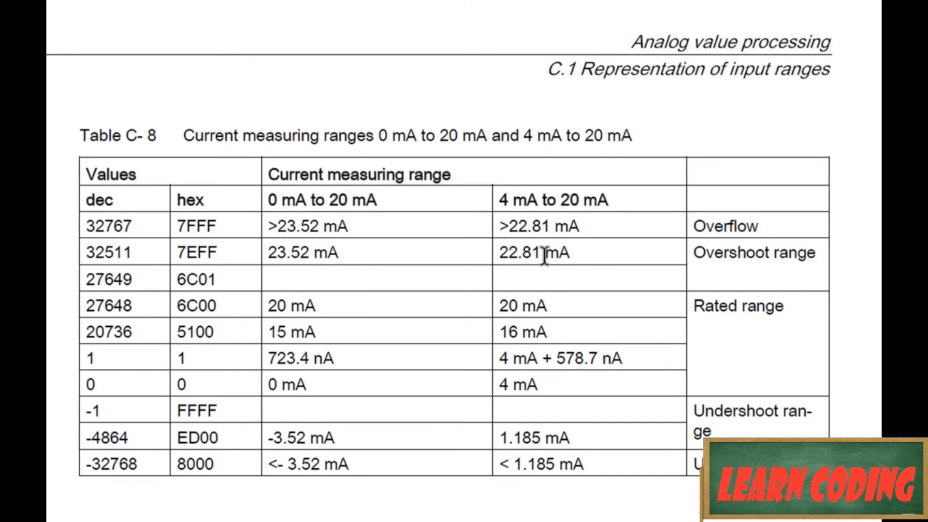
In Table C-8, highlight the 4 mA to 20 mA column heading, followed by its 4 mA and 20 mA rated limits
left_click_drag(495, 199, 618, 201)
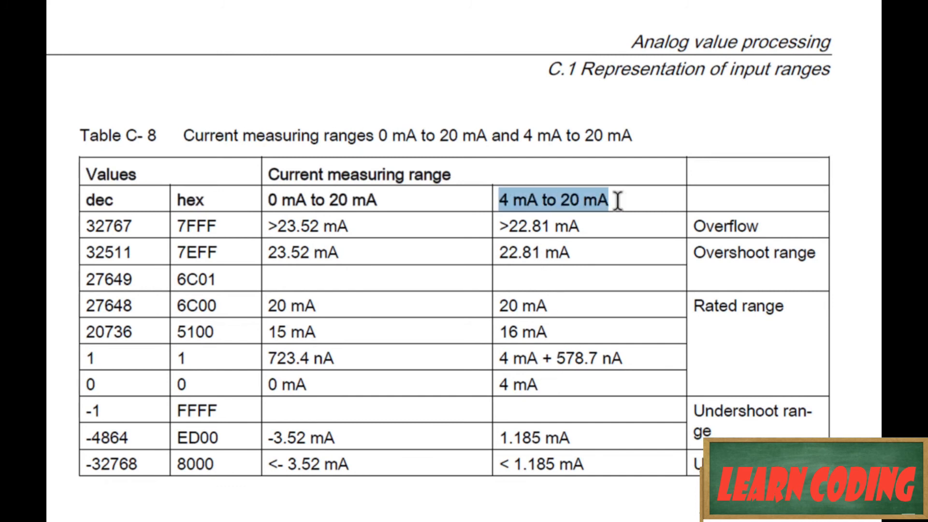
left_click_drag(540, 385, 503, 394)
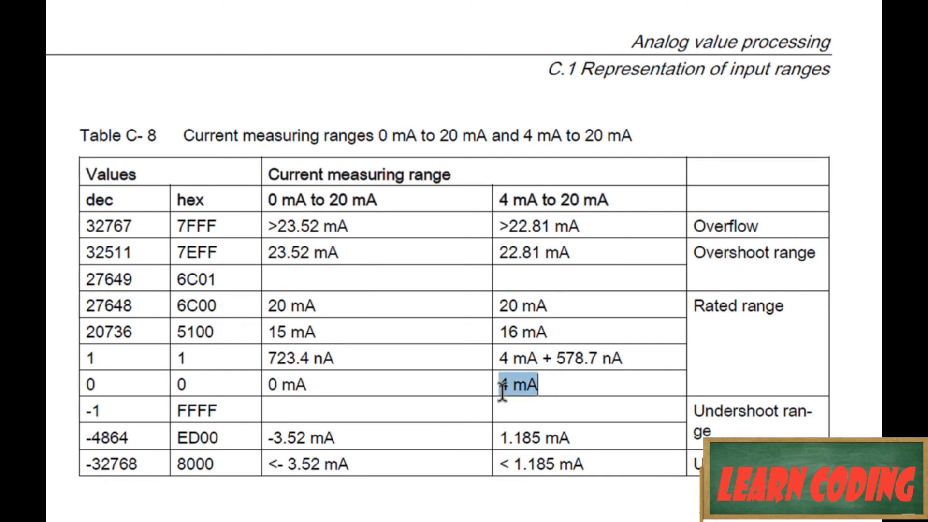
left_click_drag(546, 305, 493, 304)
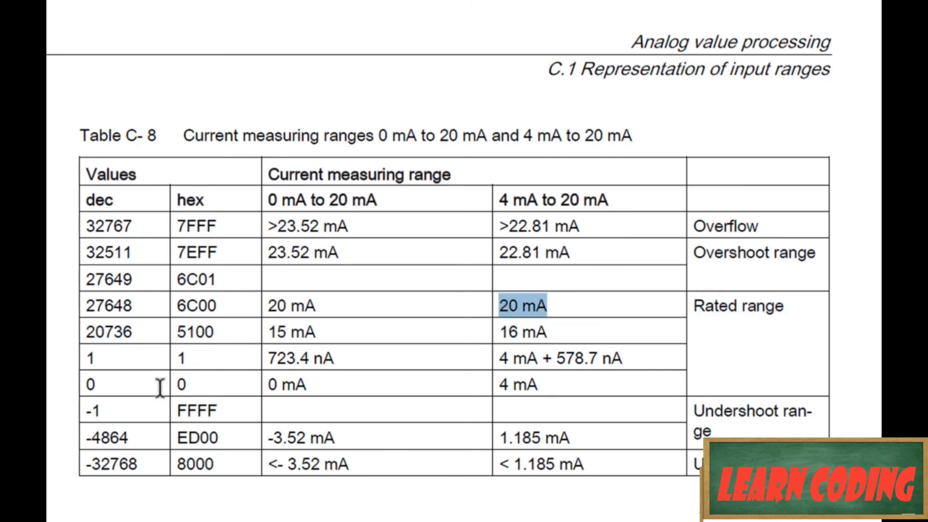
scroll(114, 232, "down", 3)
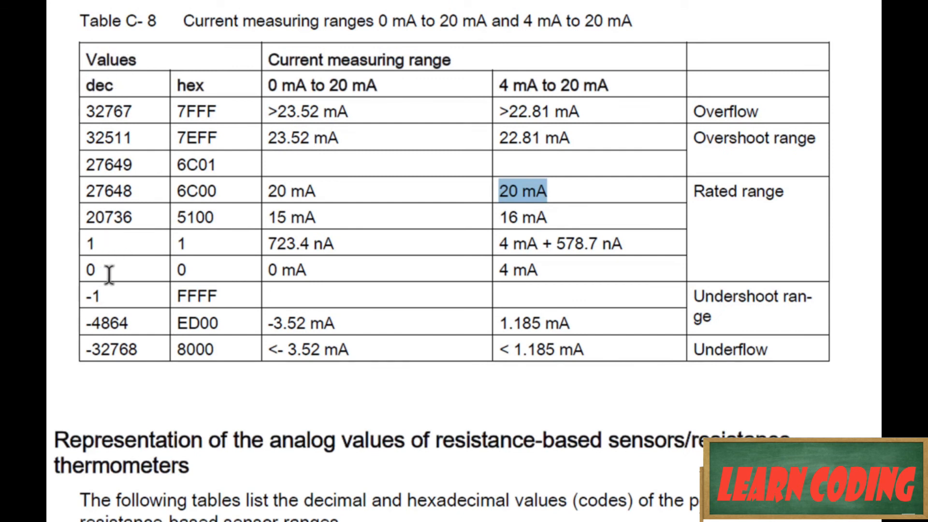
Highlight the decimal values 0 and 27648 in Table C-8, and the 20 mA entry matching 27648
left_click(91, 270)
left_click_drag(92, 269, 74, 272)
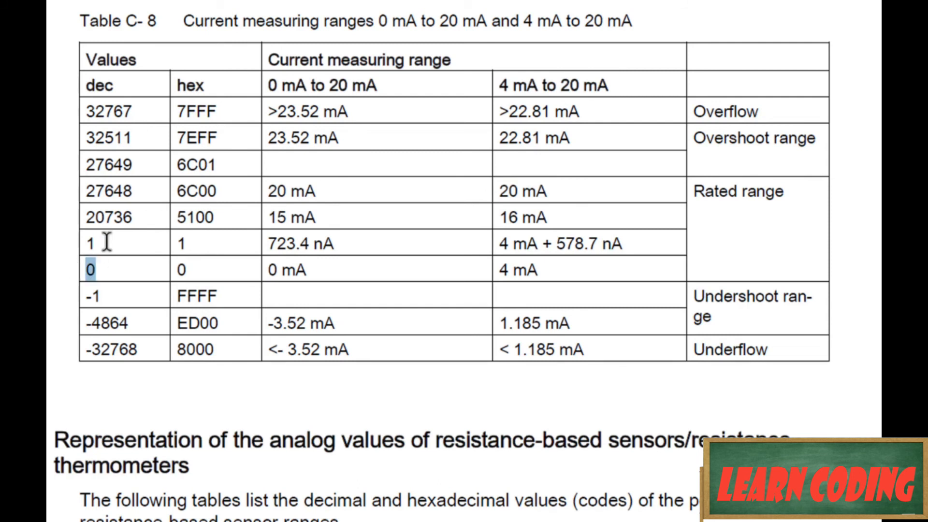
left_click(135, 191)
left_click_drag(134, 191, 68, 193)
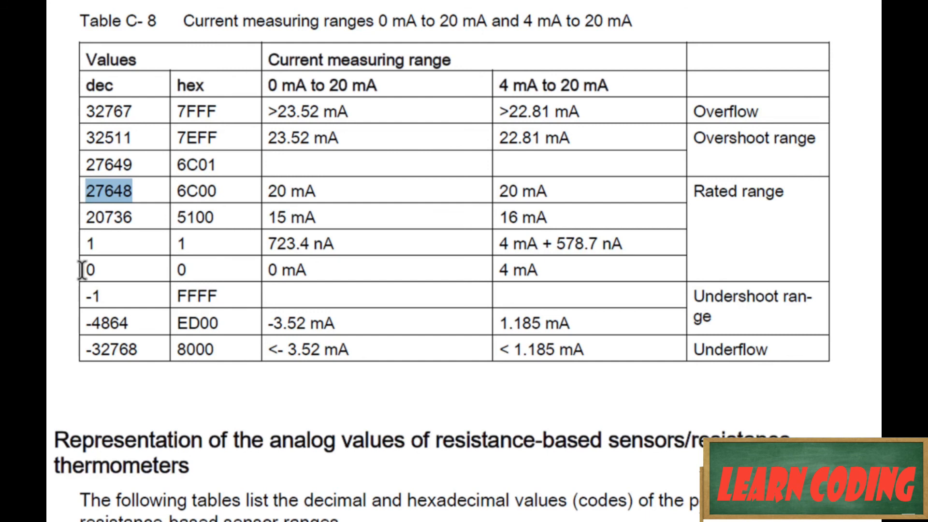
key("Right")
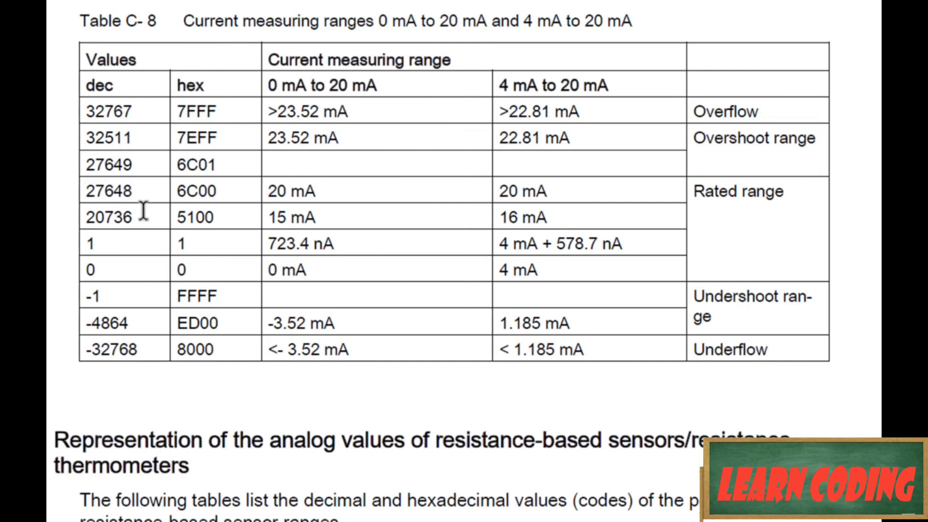
left_click_drag(139, 191, 83, 191)
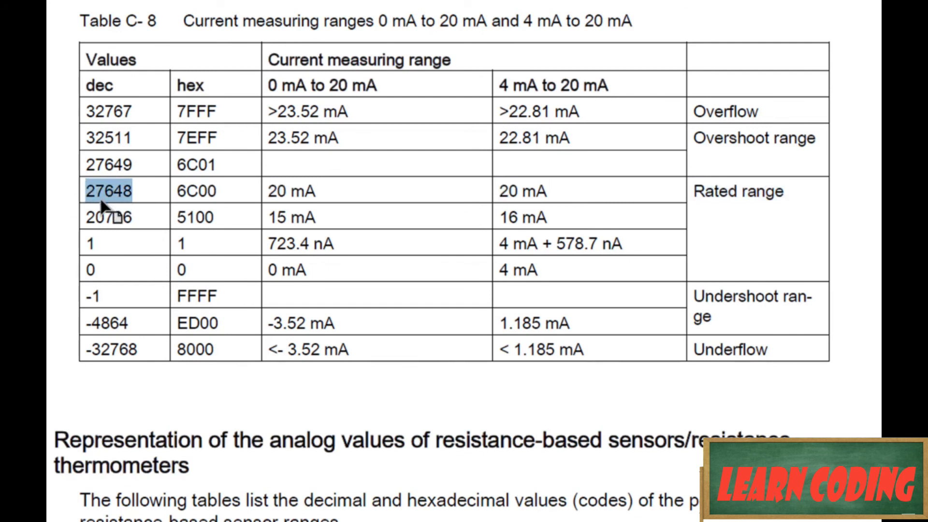
left_click(551, 191)
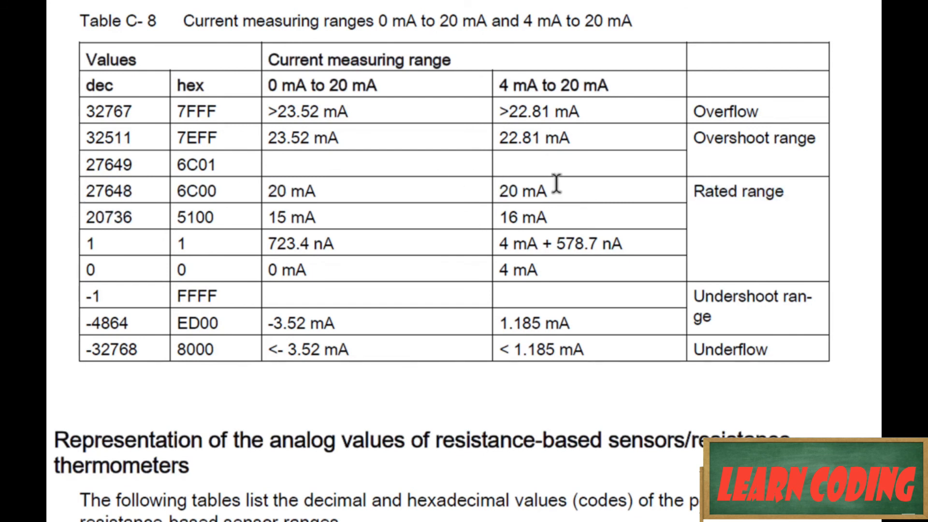
left_click_drag(540, 194, 494, 198)
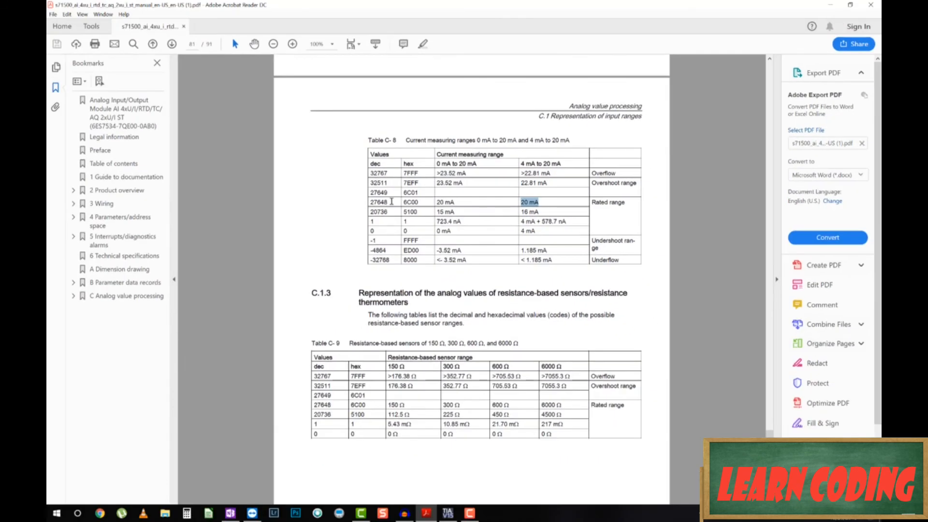
Look over the resistance-based sensor ranges in Table C-9, return to Table C-8 and clear the text highlight
scroll(492, 221, "down", 3)
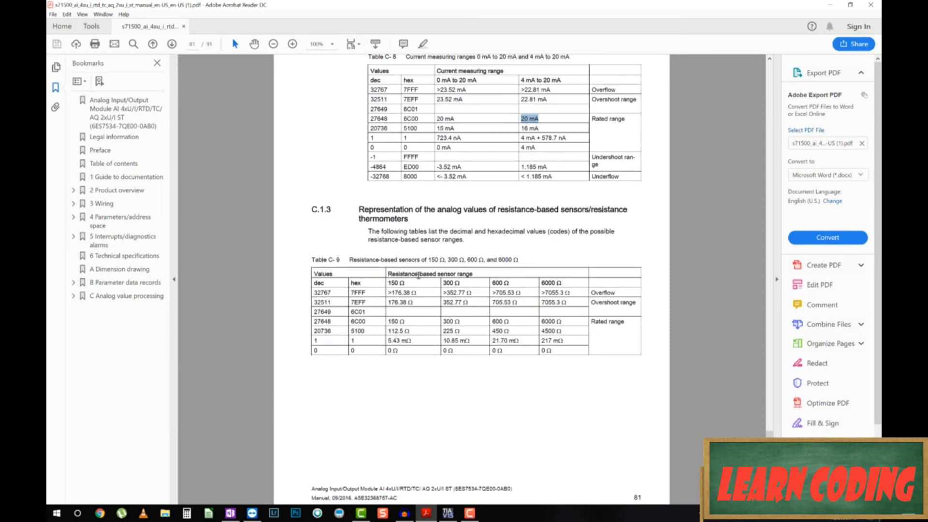
scroll(488, 301, "down", 8)
scroll(487, 301, "up", 11)
scroll(488, 301, "up", 1)
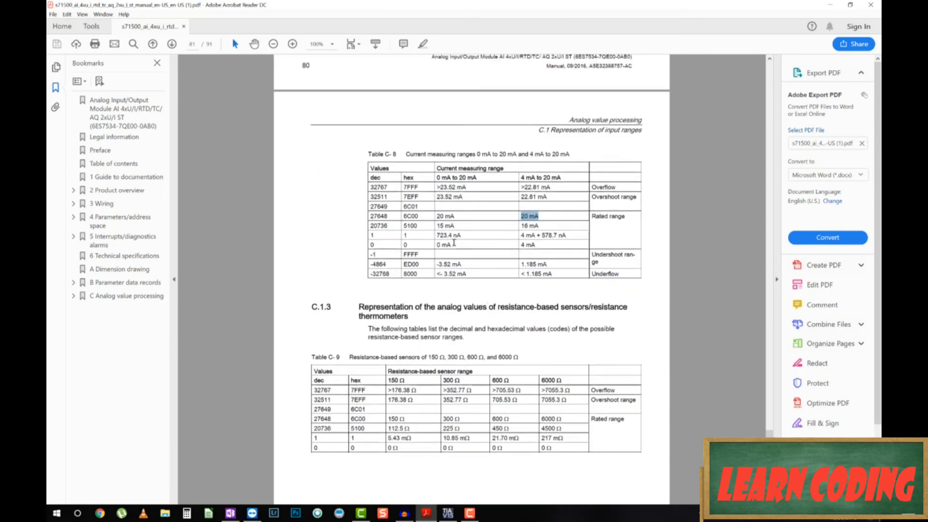
scroll(454, 242, "up", 2)
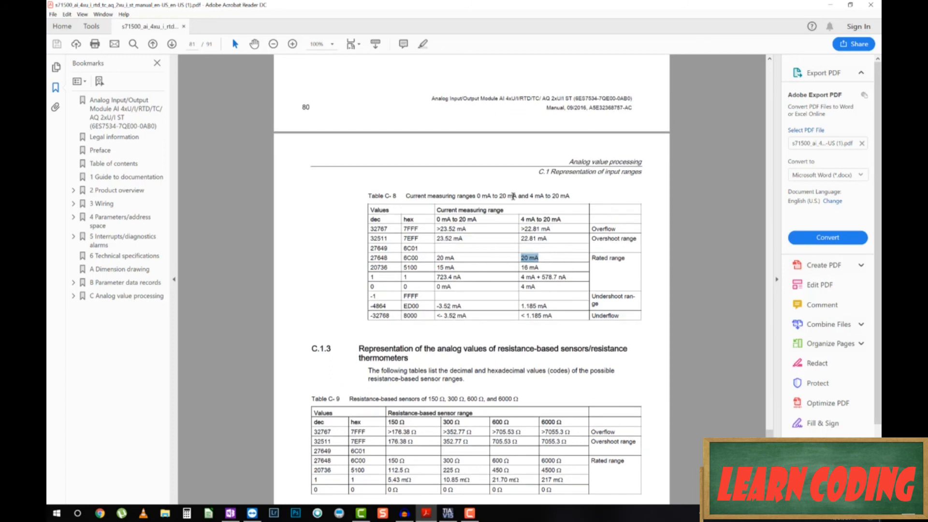
left_click(513, 196)
double_click(513, 196)
left_click_drag(509, 199, 511, 202)
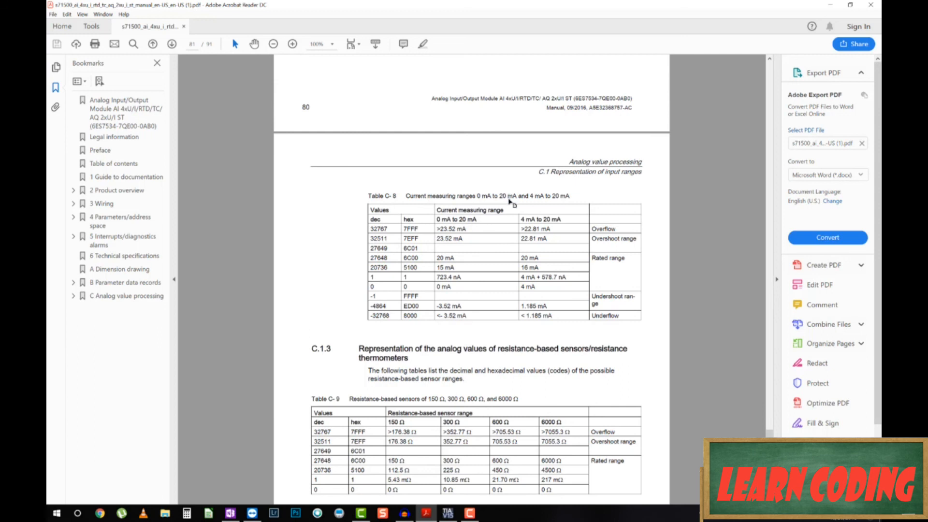